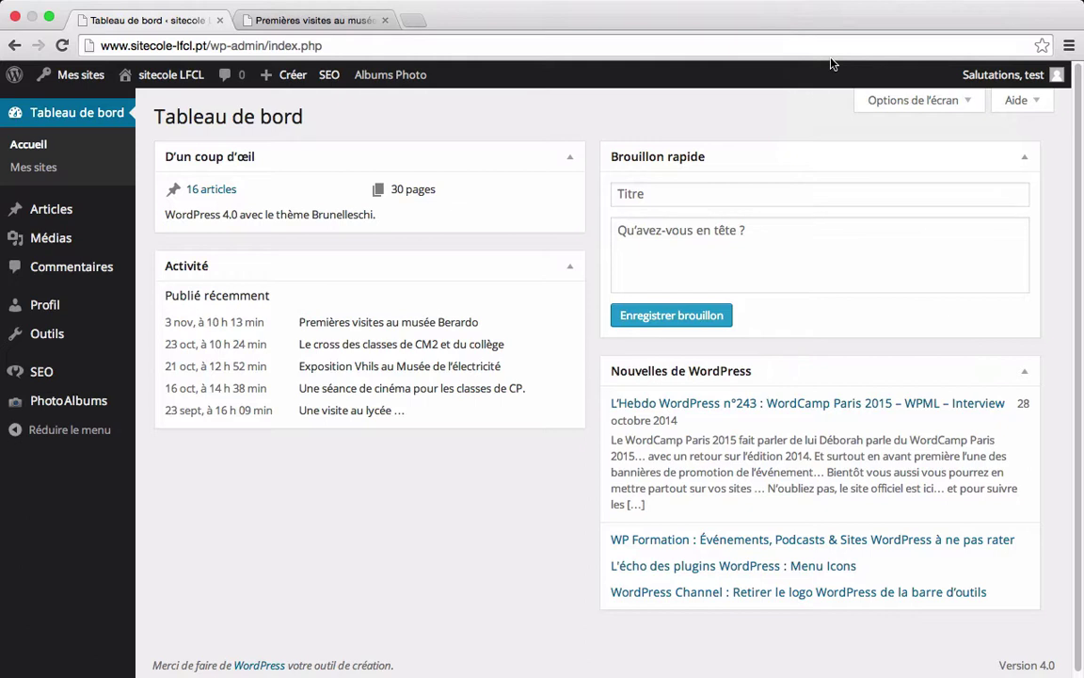
Step: Create a new empty album in the Photo Albums administration and confirm its creation
mouse_move(74, 401)
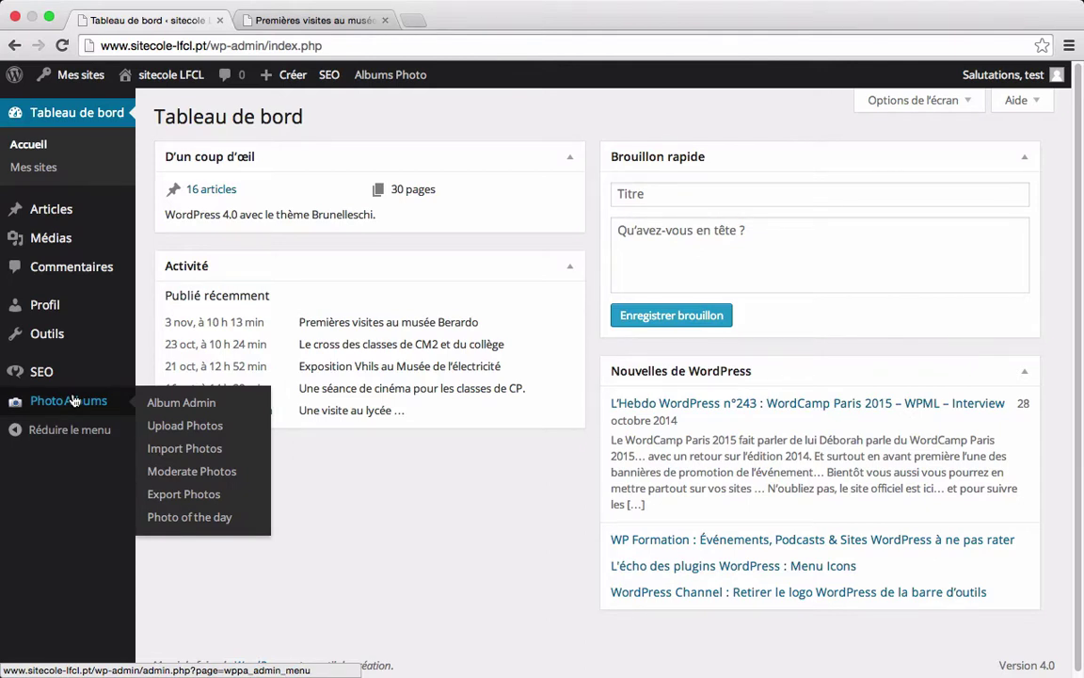
click(168, 404)
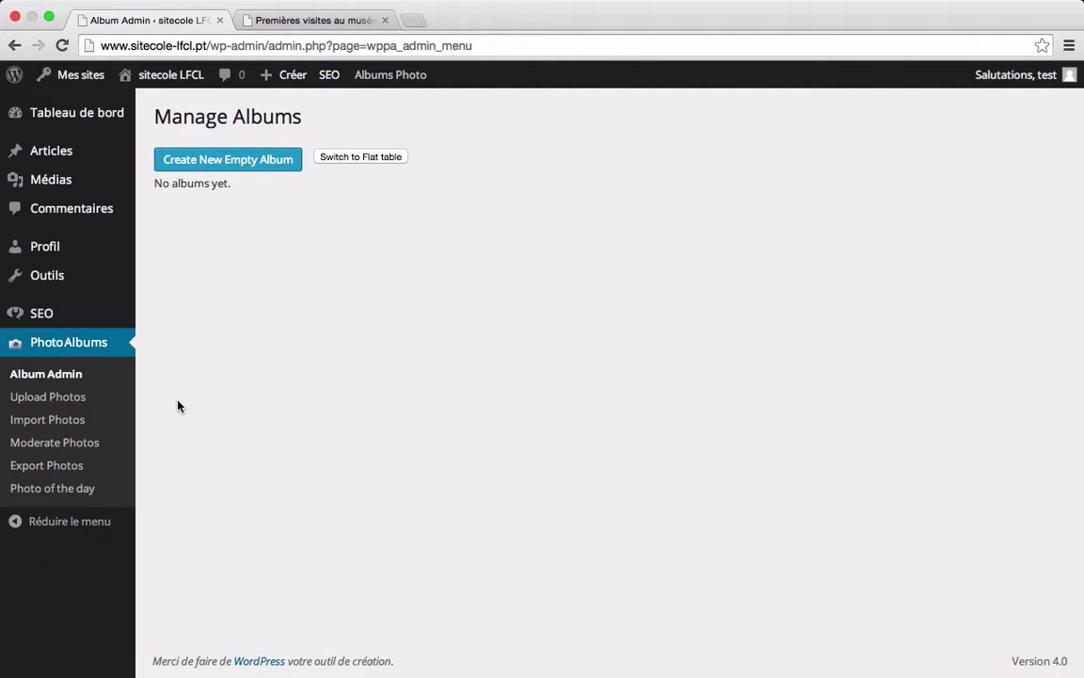
click(238, 161)
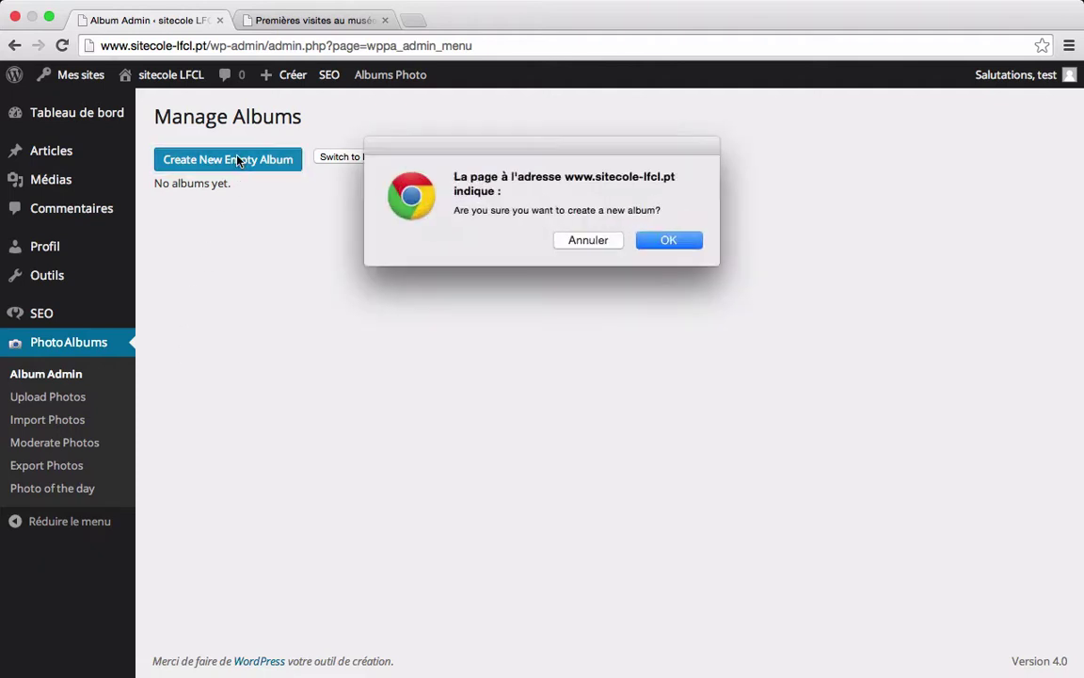
click(683, 243)
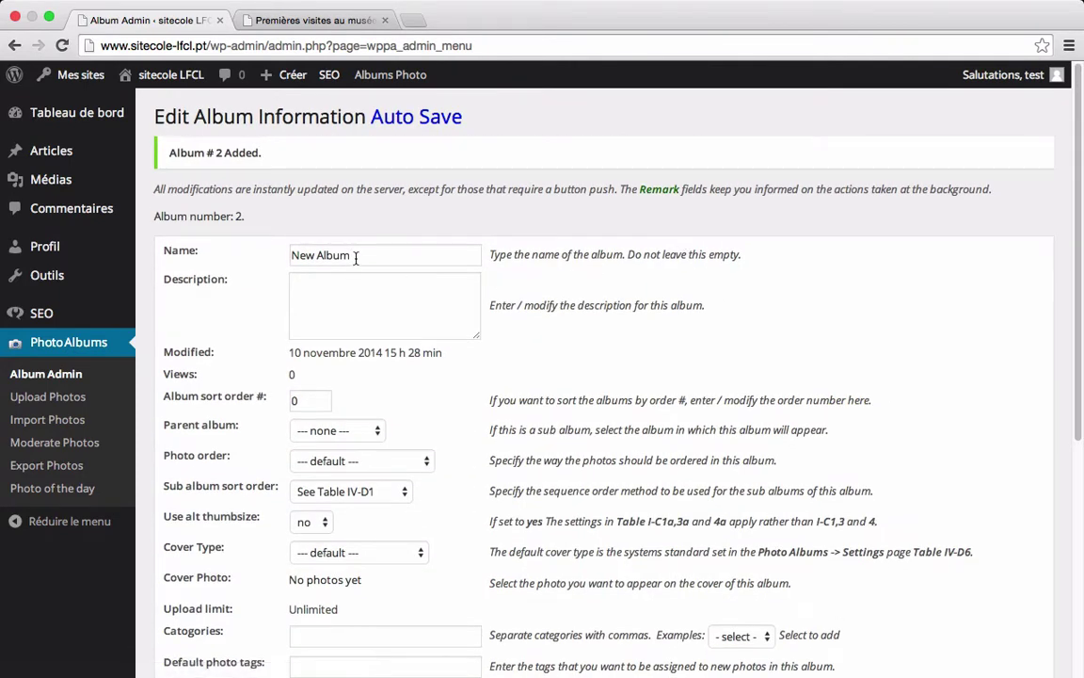
Step: Rename the new album as "album test"
drag(358, 254, 292, 260)
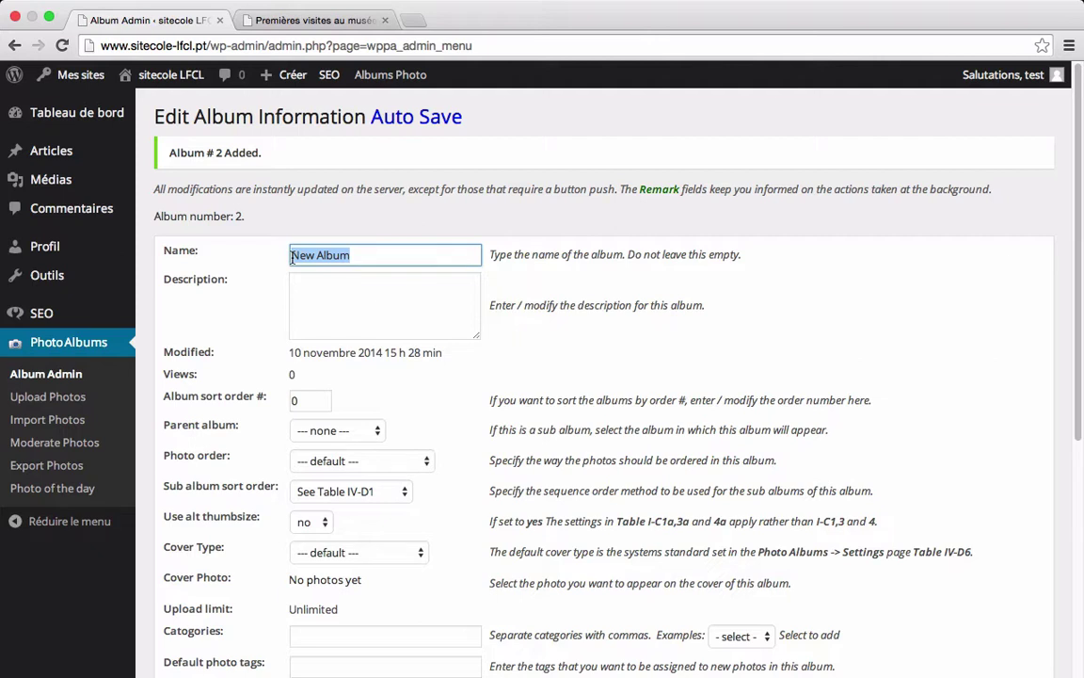
text(album t)
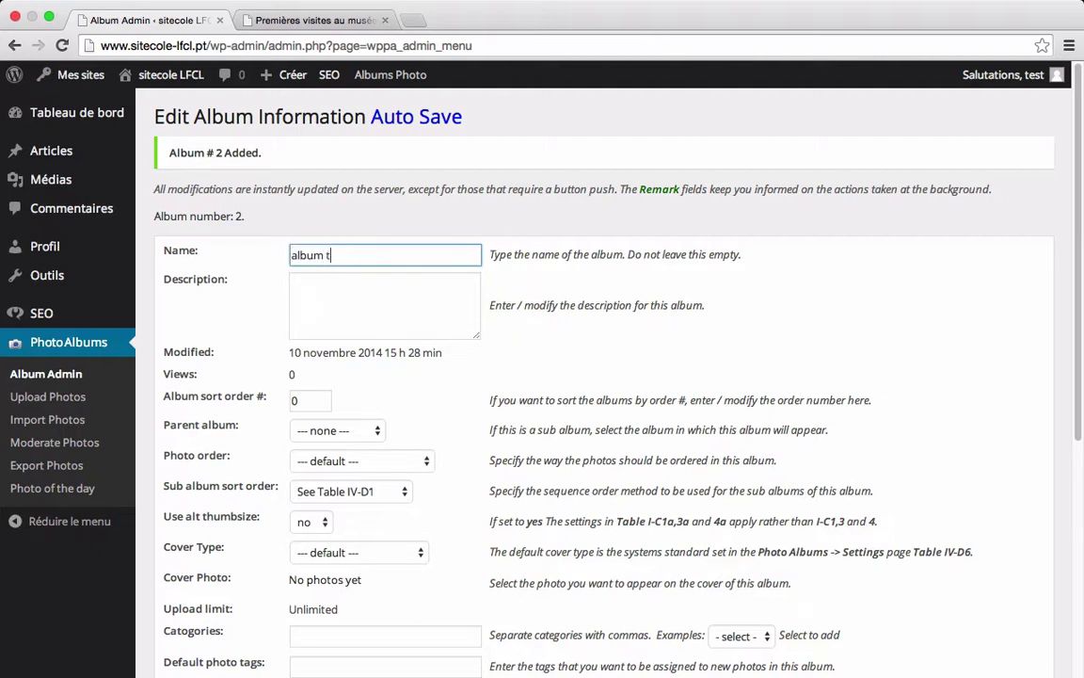
text(est)
click(241, 320)
Step: Open the photo upload page for the album "album test" from its album information
scroll(241, 320, down, 1)
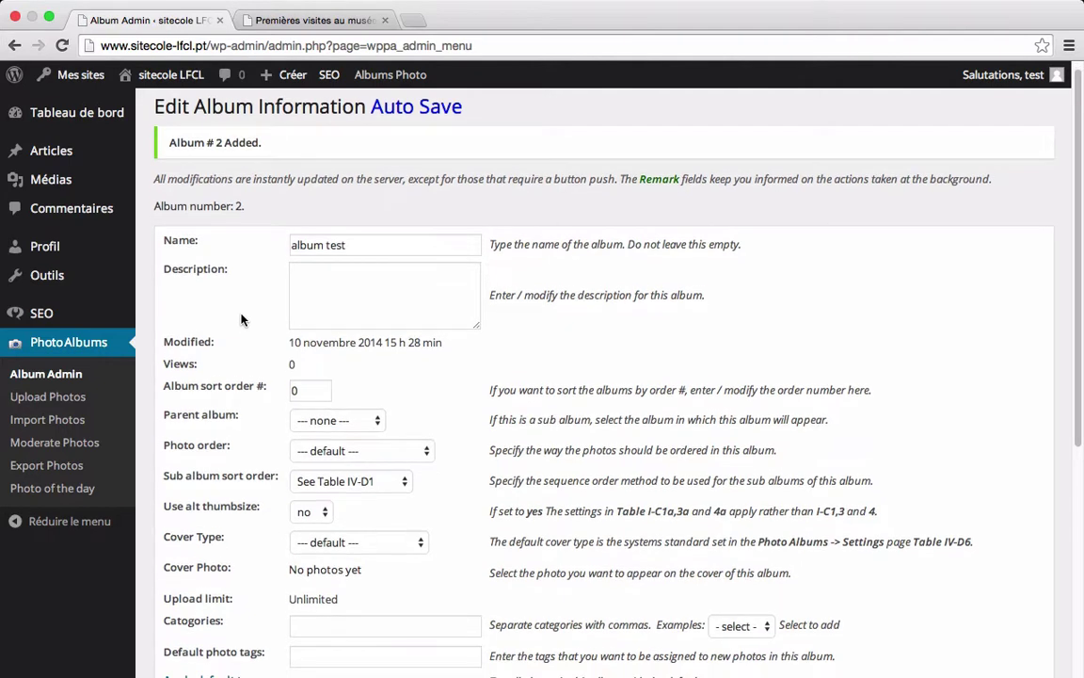
scroll(241, 320, down, 1)
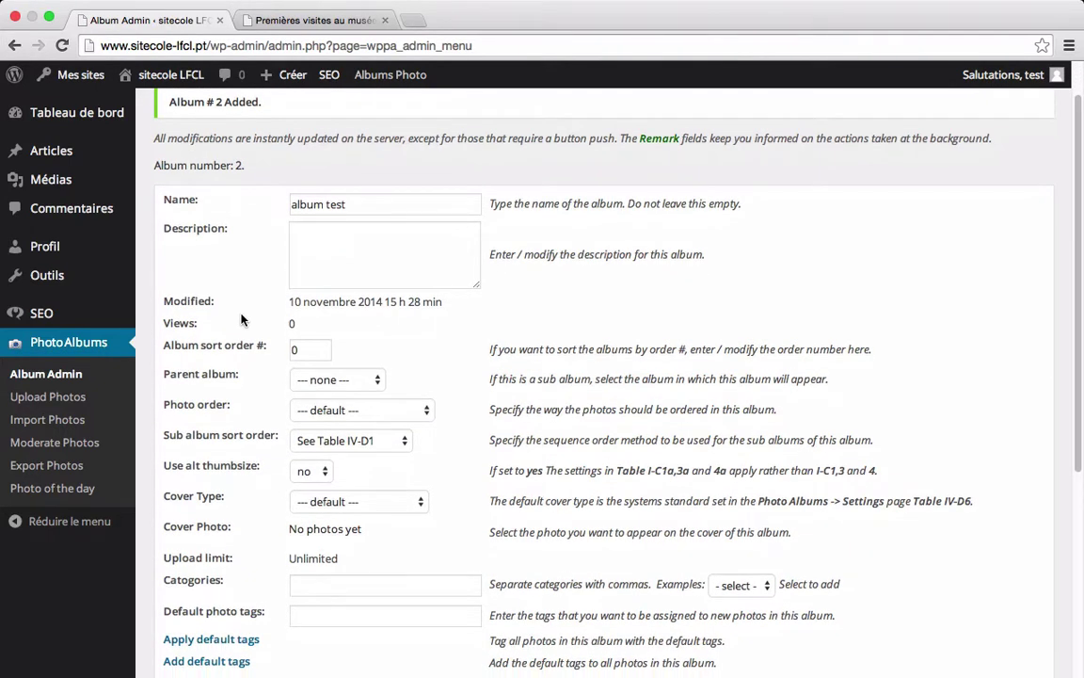
scroll(241, 320, down, 5)
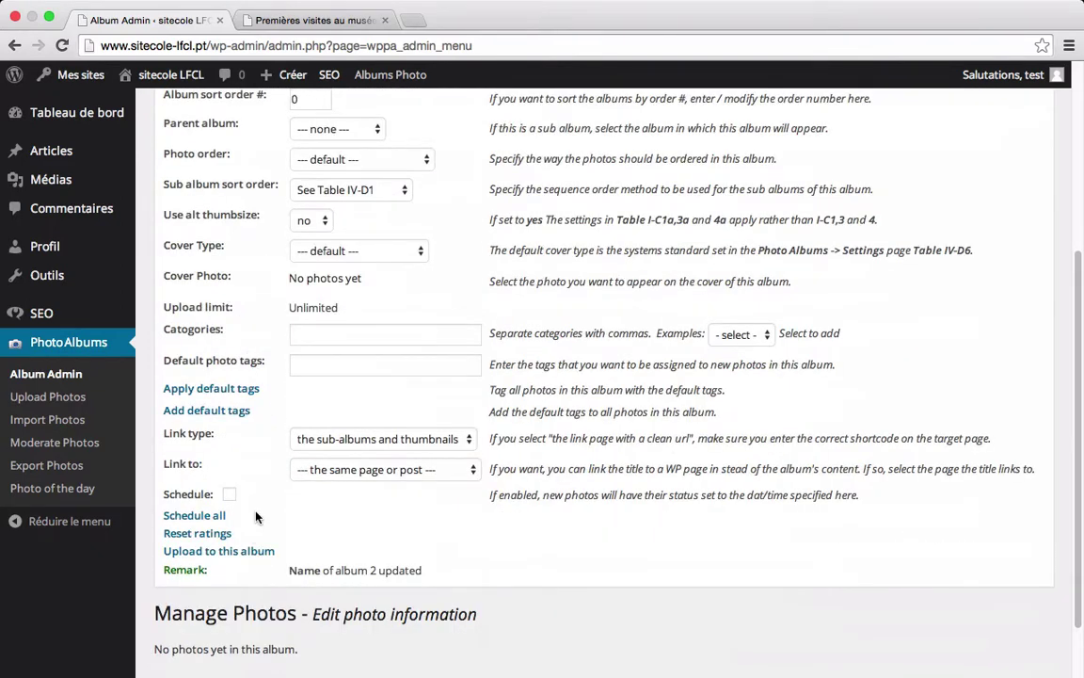
click(241, 559)
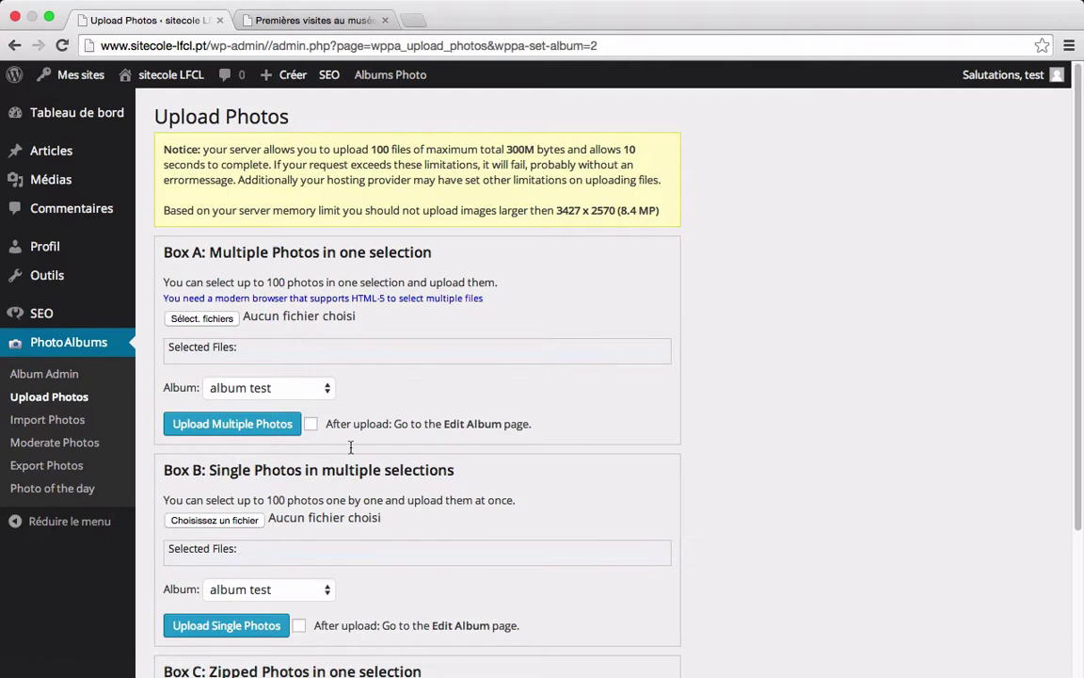
Step: Upload all three images from the photos folder into "album test" in one selection, going to the Edit Album page after upload
click(195, 320)
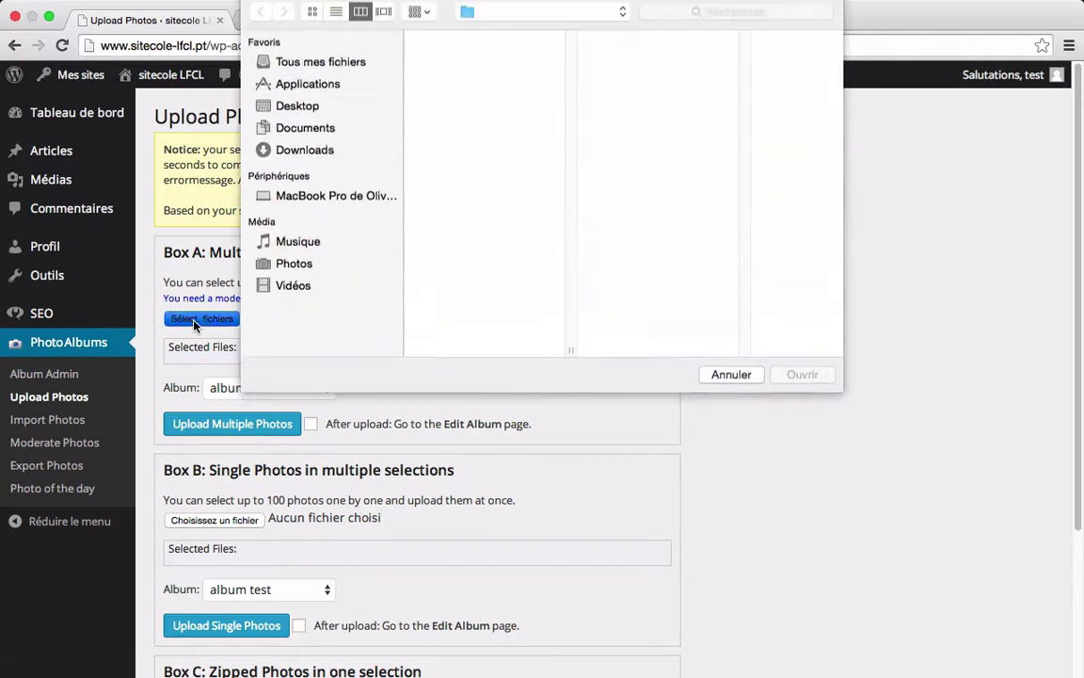
click(611, 45)
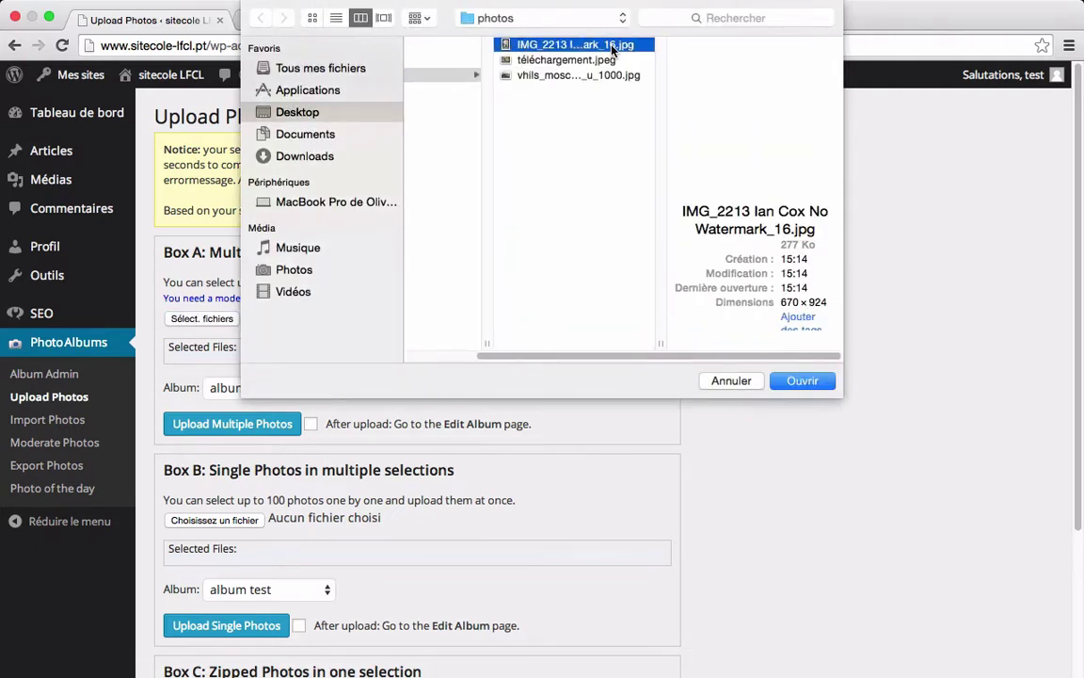
shift+click(564, 59)
shift+click(564, 75)
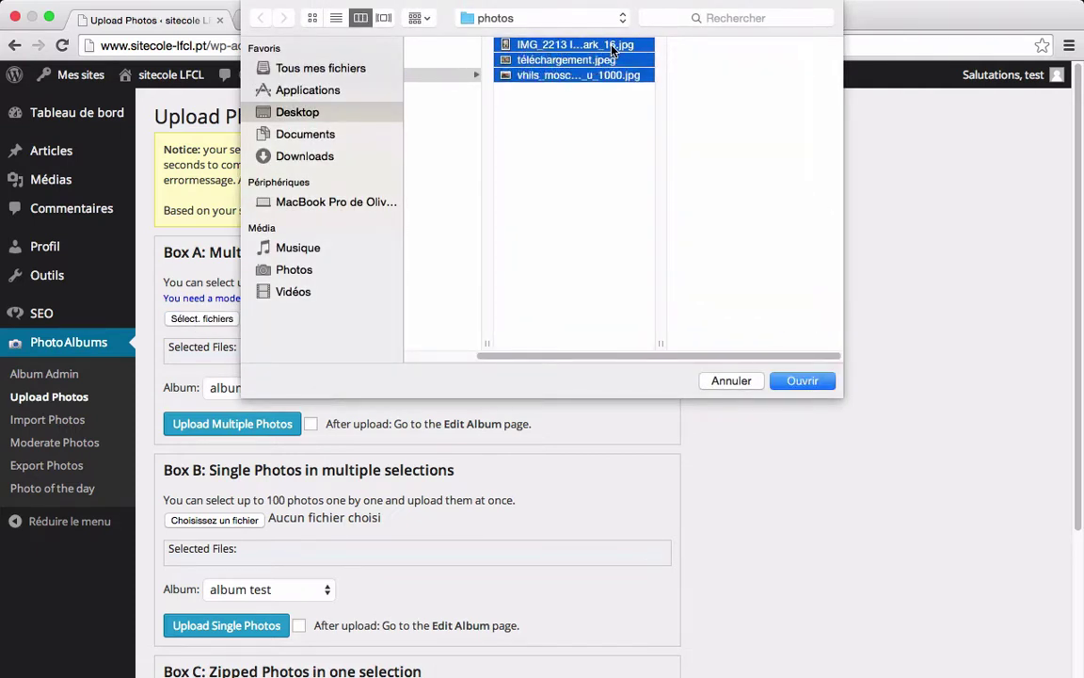
click(803, 380)
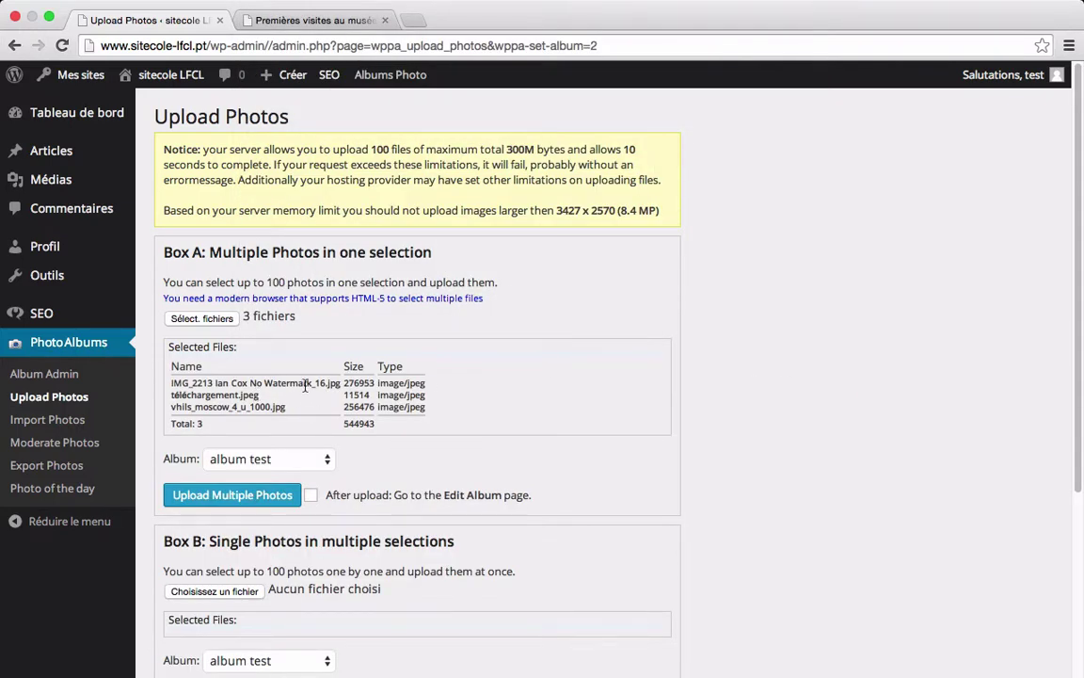
click(311, 496)
click(233, 495)
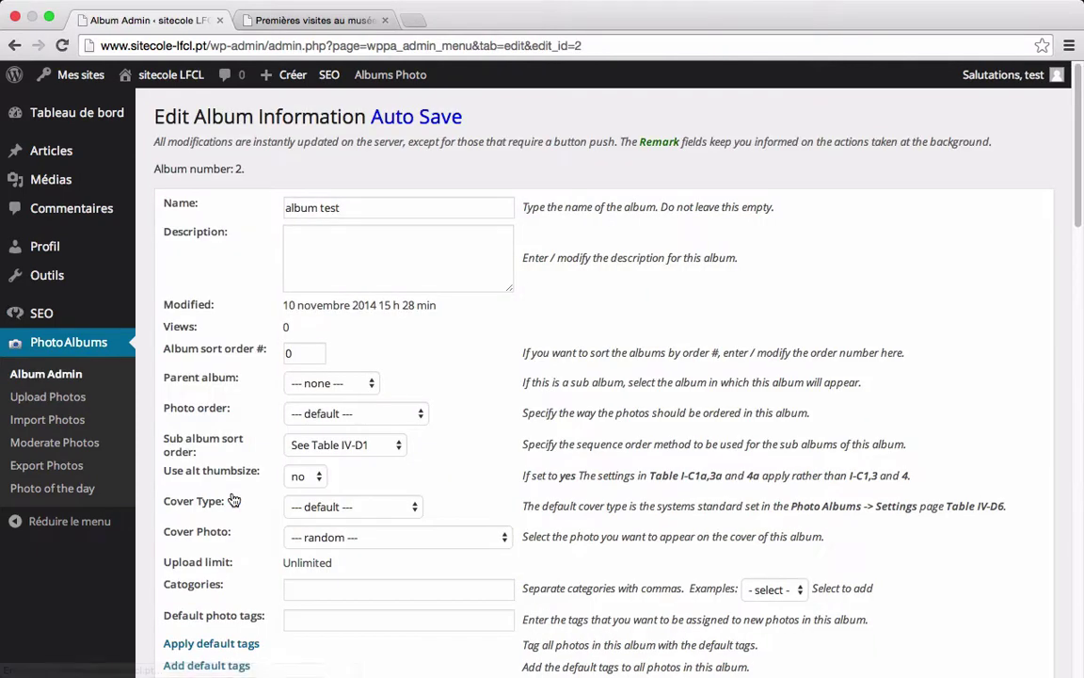
Step: Change the photo name of téléchargement.jpeg to "photo 1" and return to the album list
scroll(236, 498, down, 5)
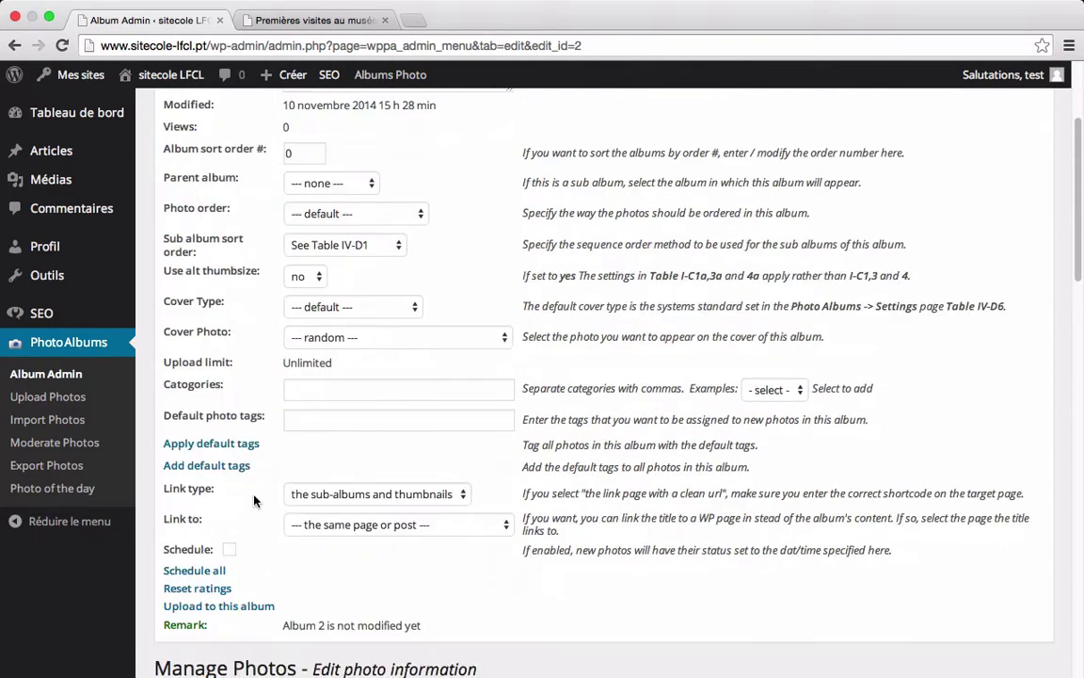
scroll(254, 501, down, 10)
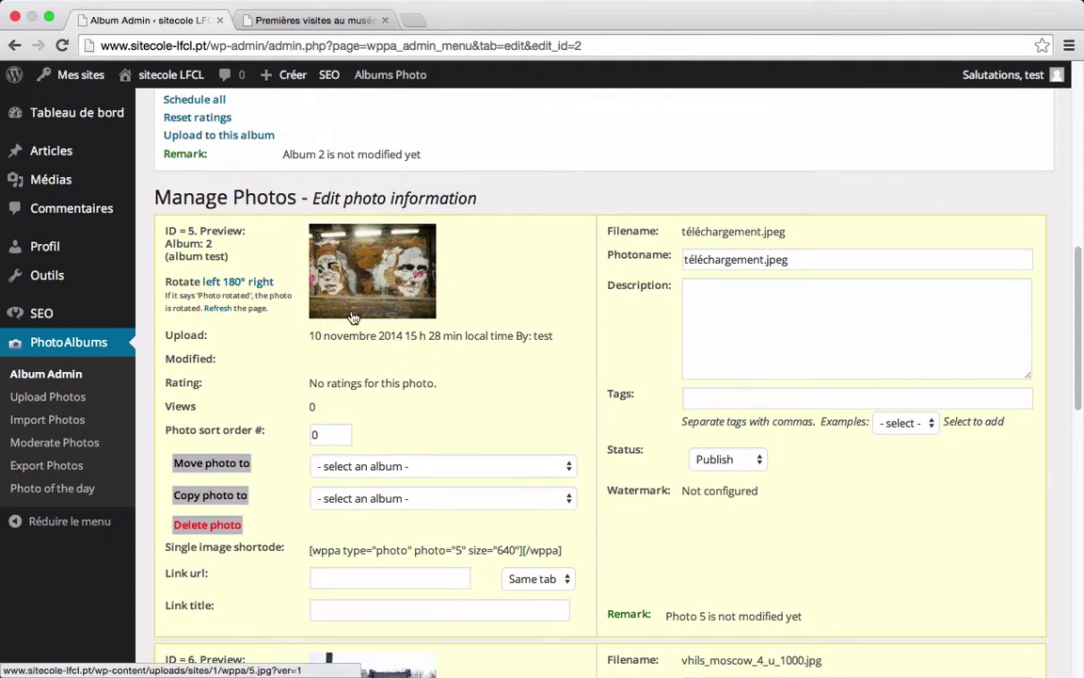
scroll(334, 407, down, 12)
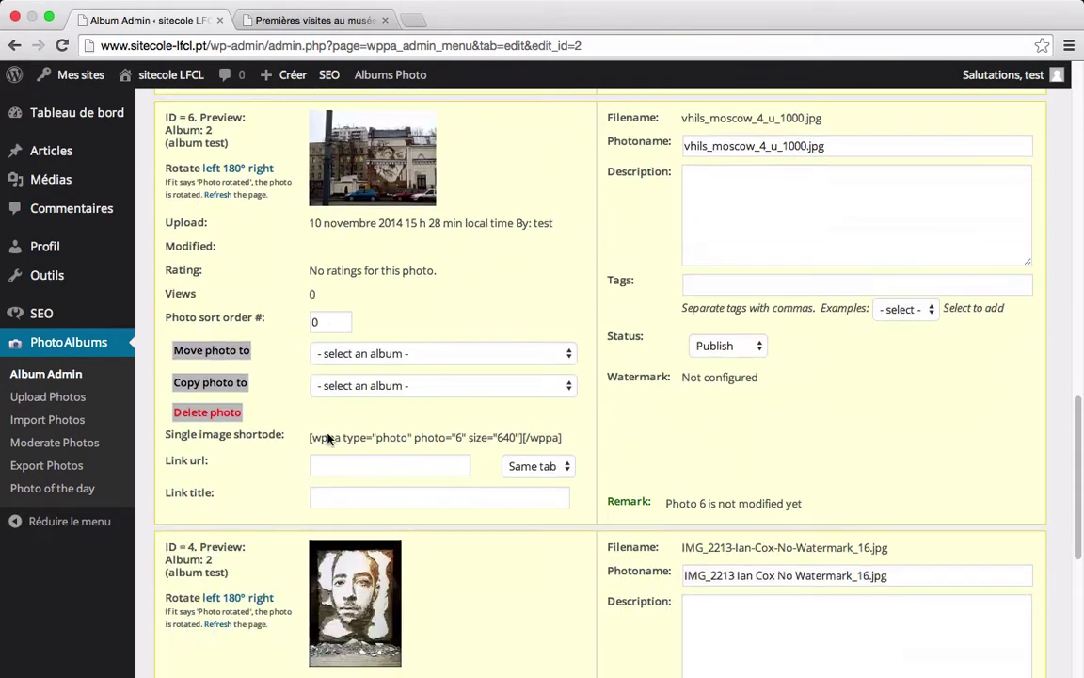
scroll(327, 436, down, 1)
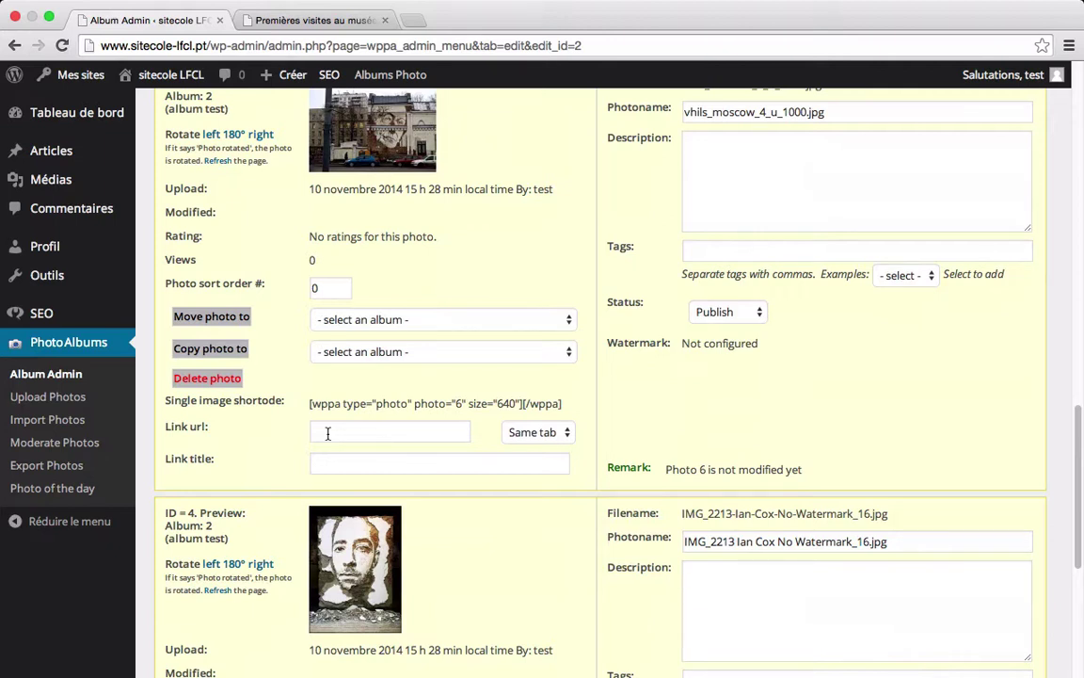
scroll(327, 434, up, 14)
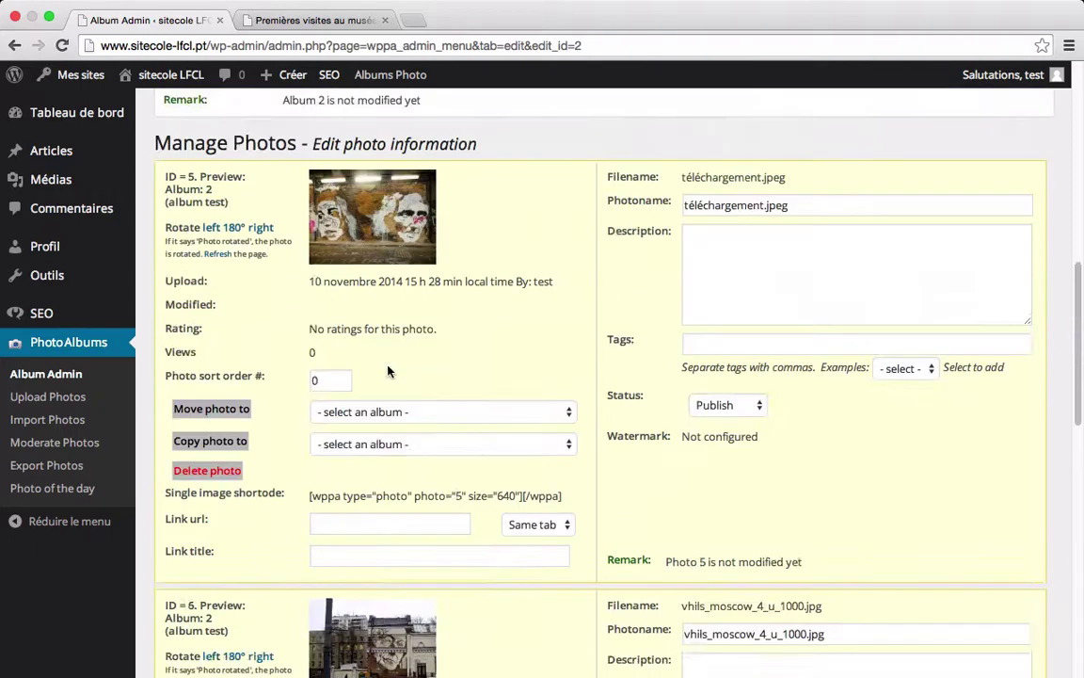
scroll(387, 378, down, 1)
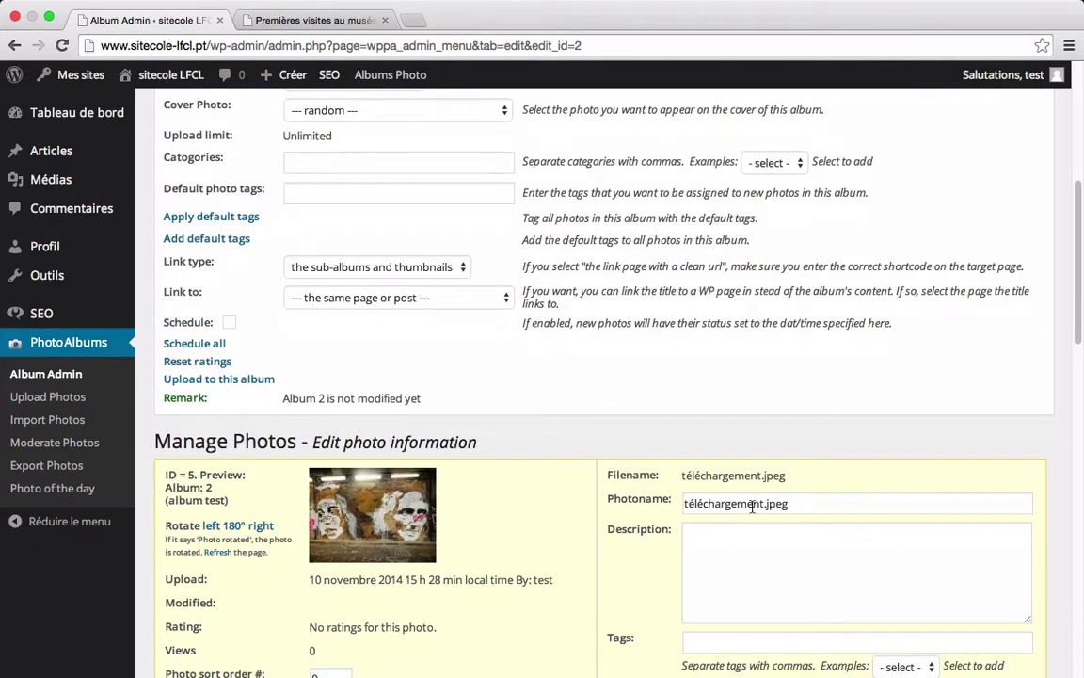
drag(793, 503, 681, 503)
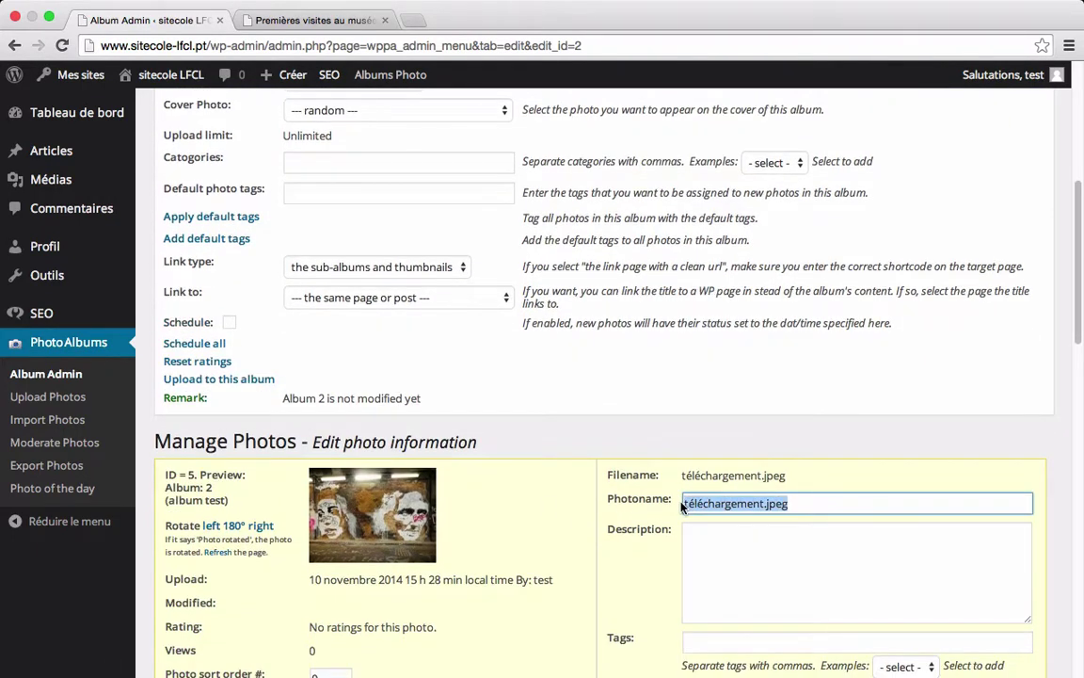
text(photo 1)
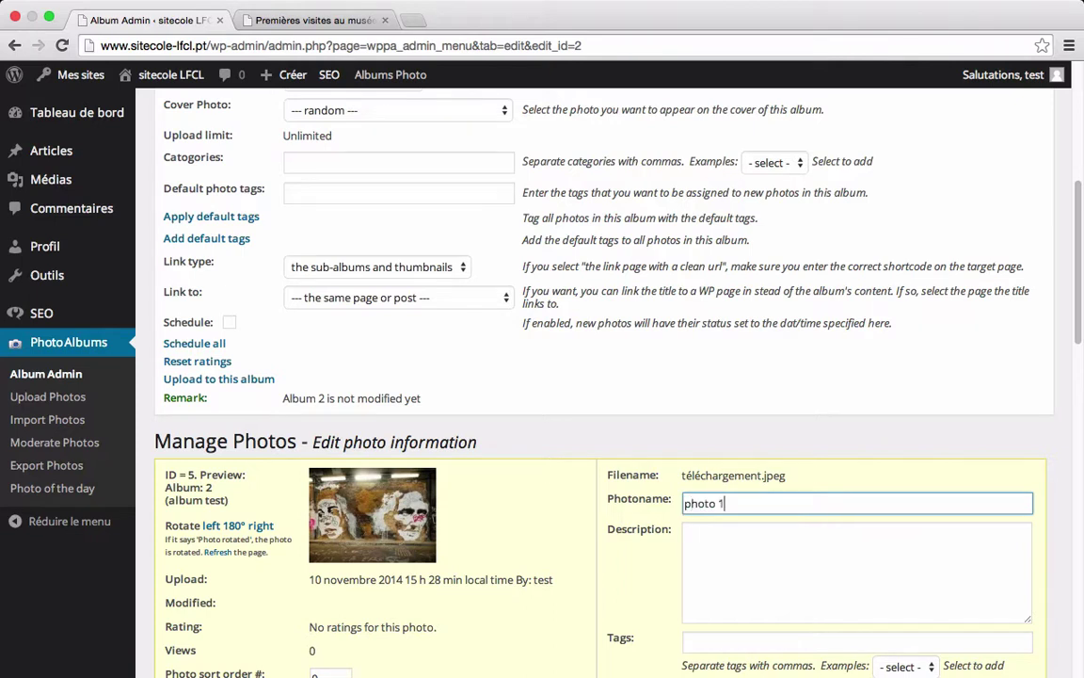
click(540, 389)
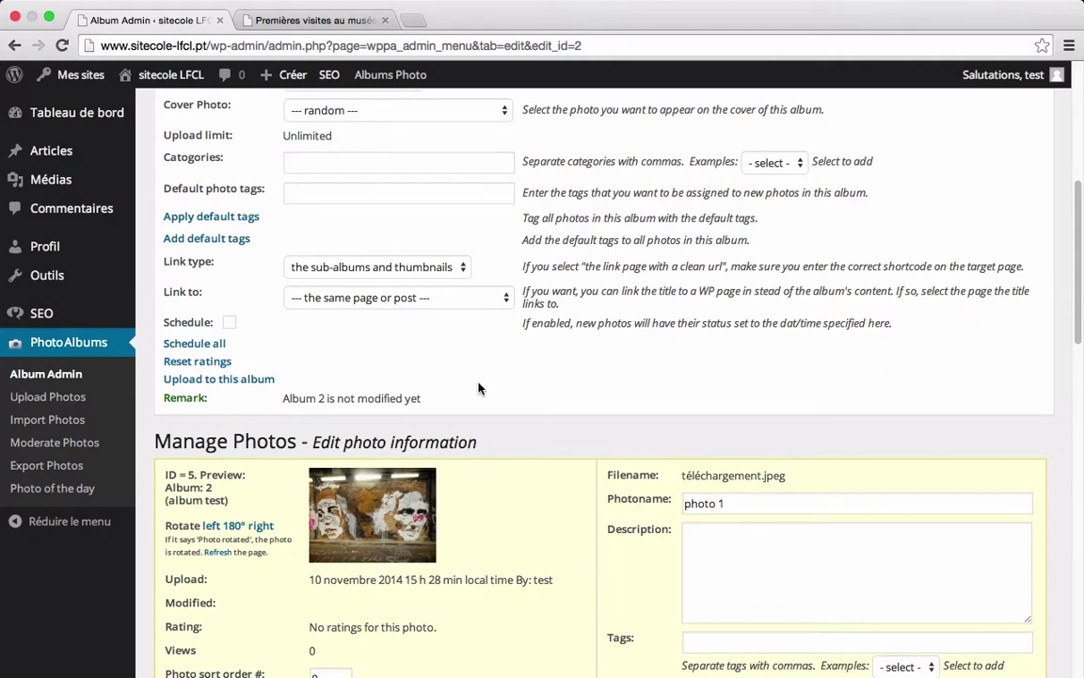
click(64, 382)
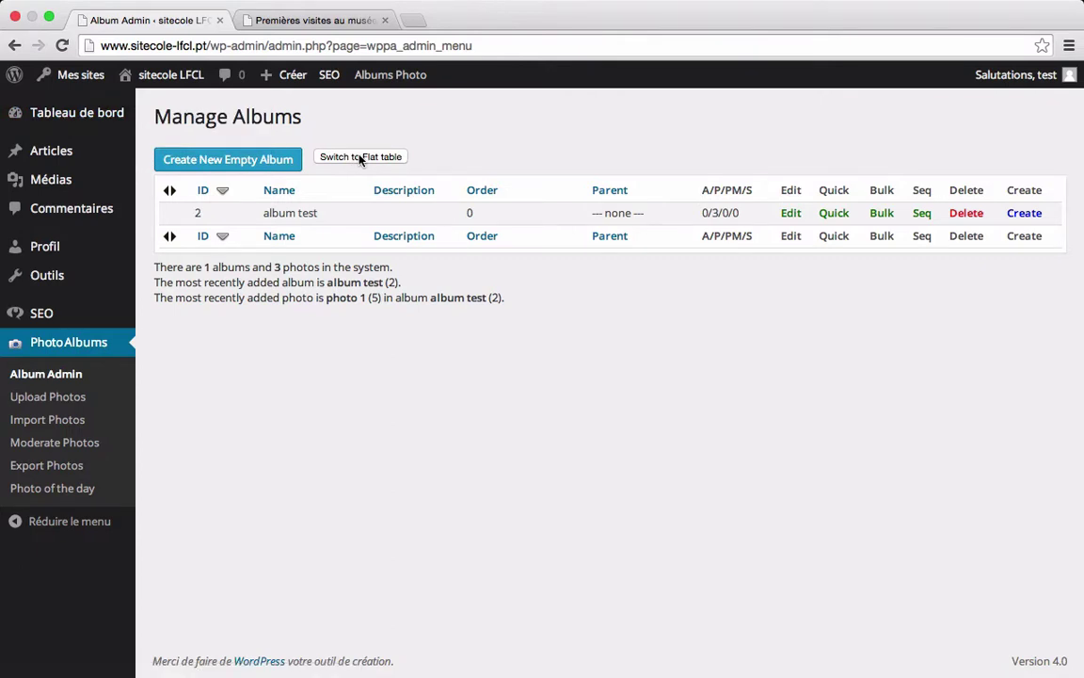
Step: Create a new article titled "test" with the body text "test" followed by a new line
mouse_move(287, 75)
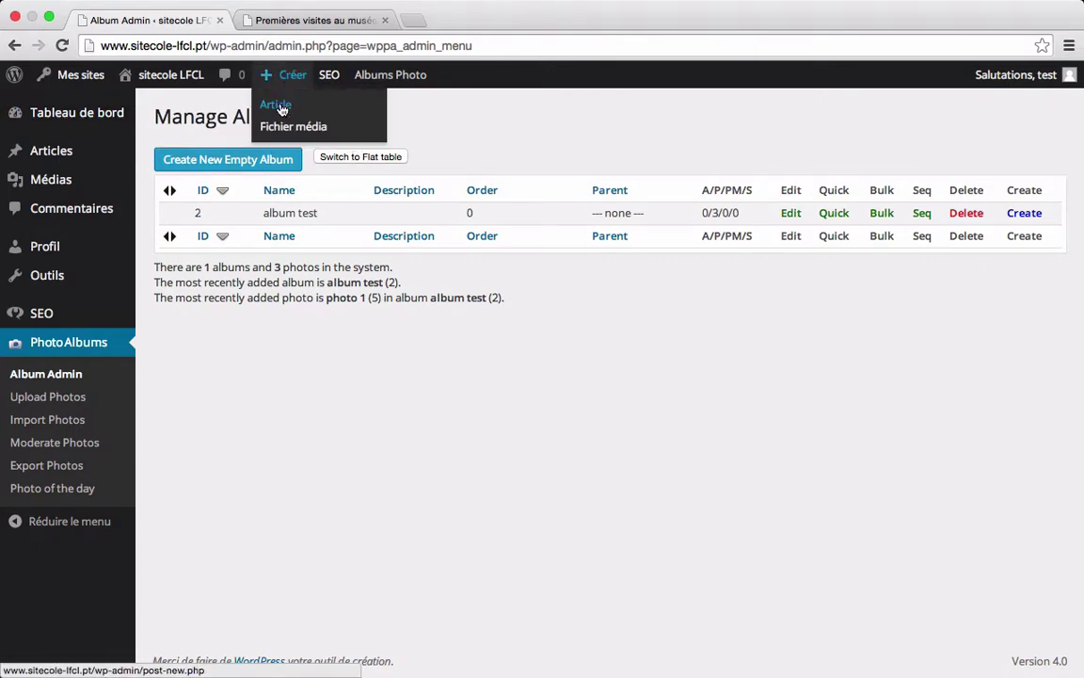
click(280, 109)
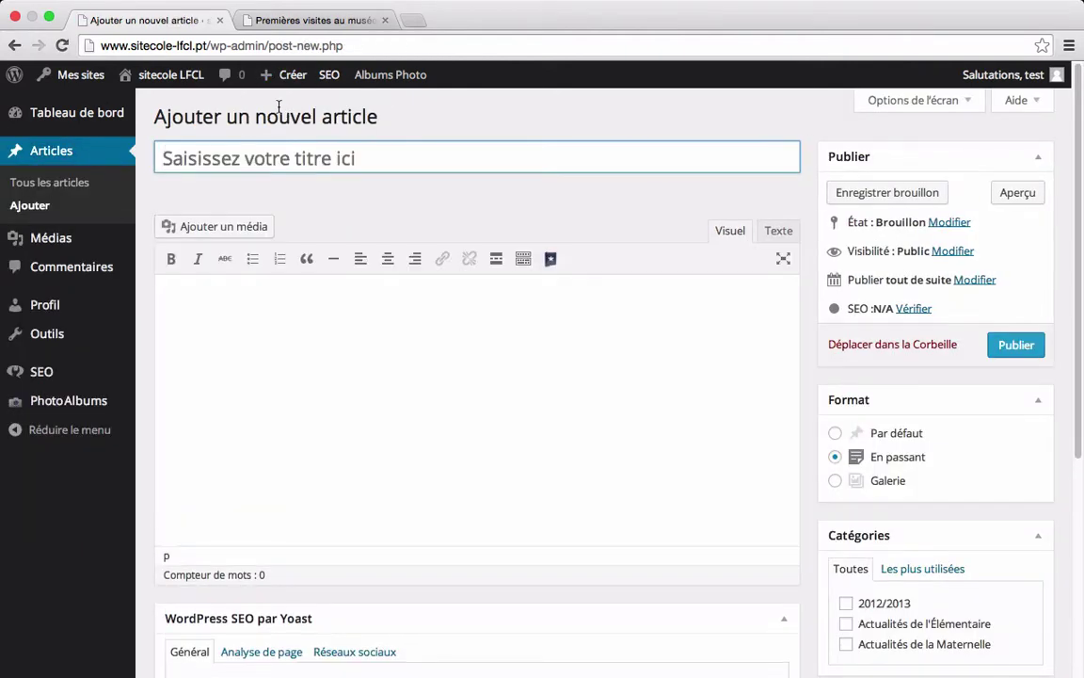
text(test)
key(Tab)
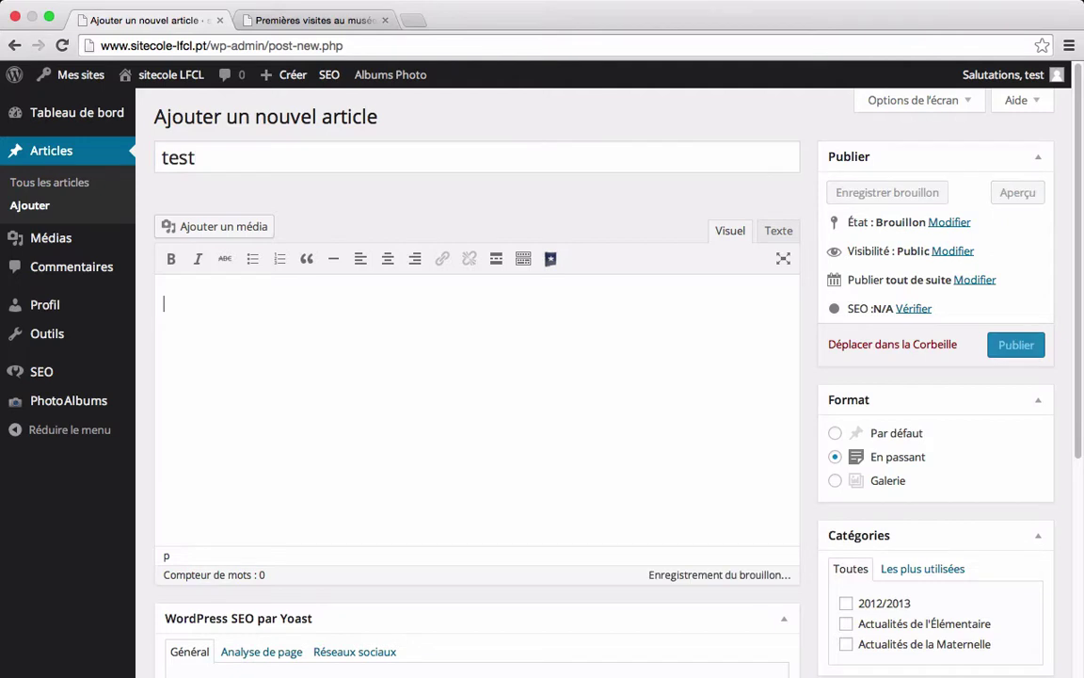
text(test)
key(Return)
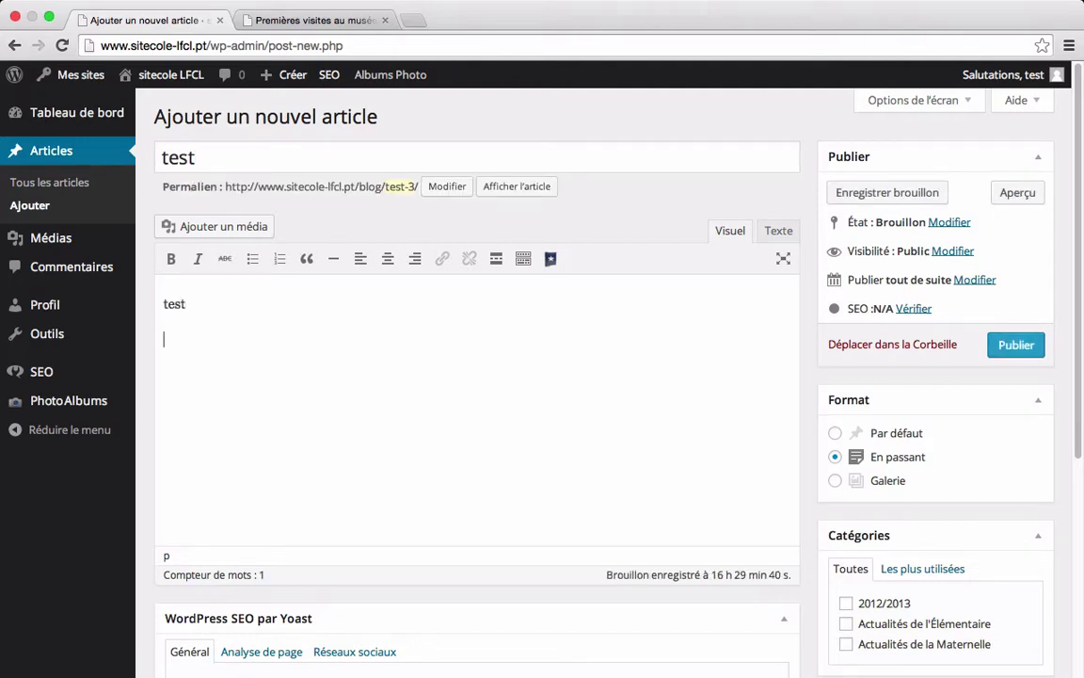
Step: Insert a fully featured WPPA+ slideshow below the article's text, selecting one or more wppa+ albums and choosing "album test"
click(556, 268)
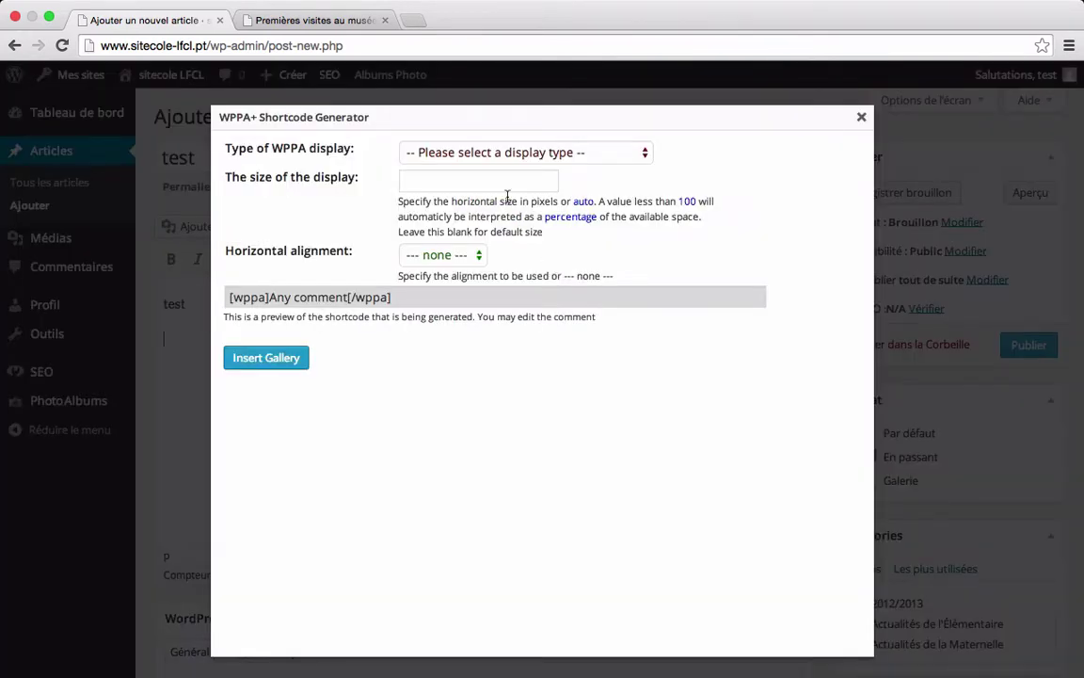
click(516, 158)
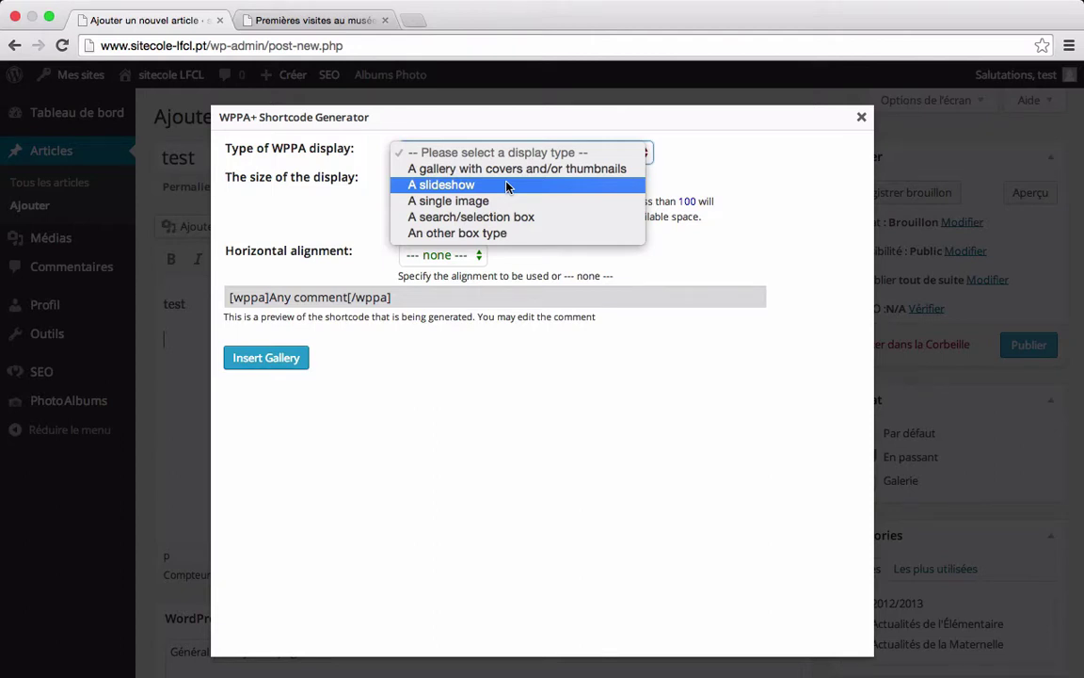
click(507, 187)
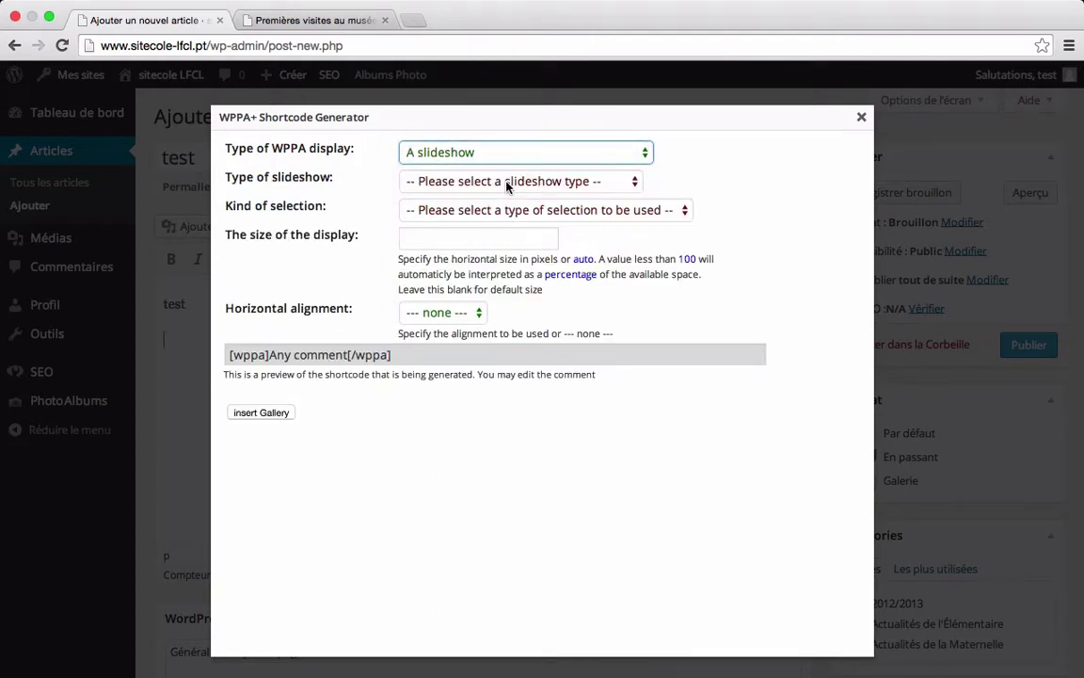
click(507, 186)
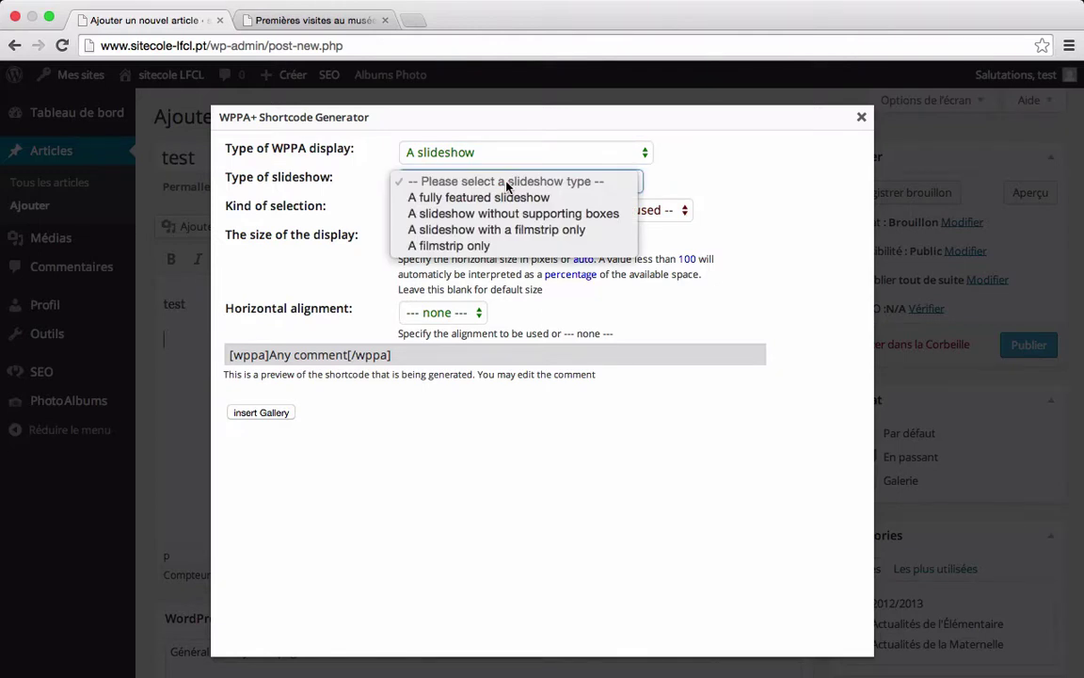
click(506, 198)
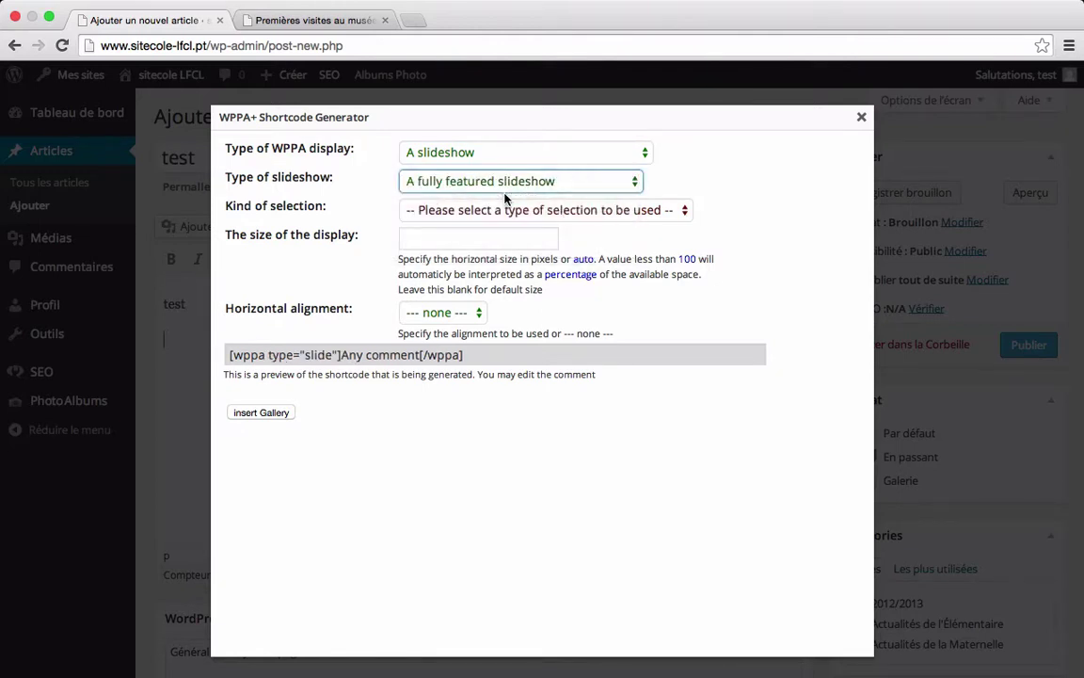
click(501, 210)
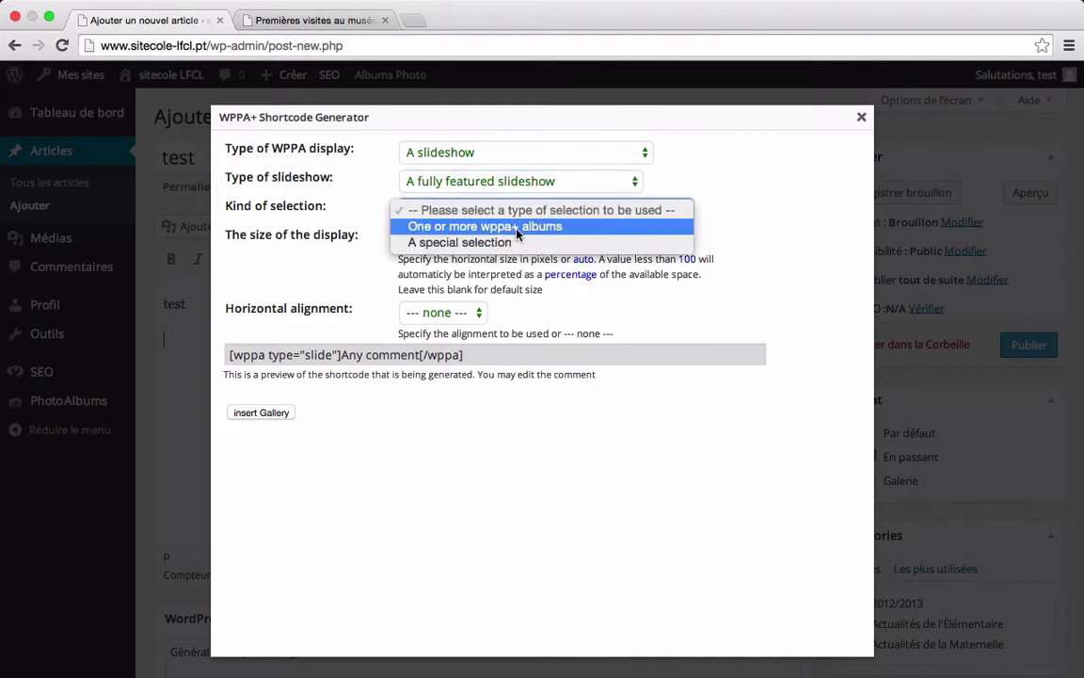
click(529, 226)
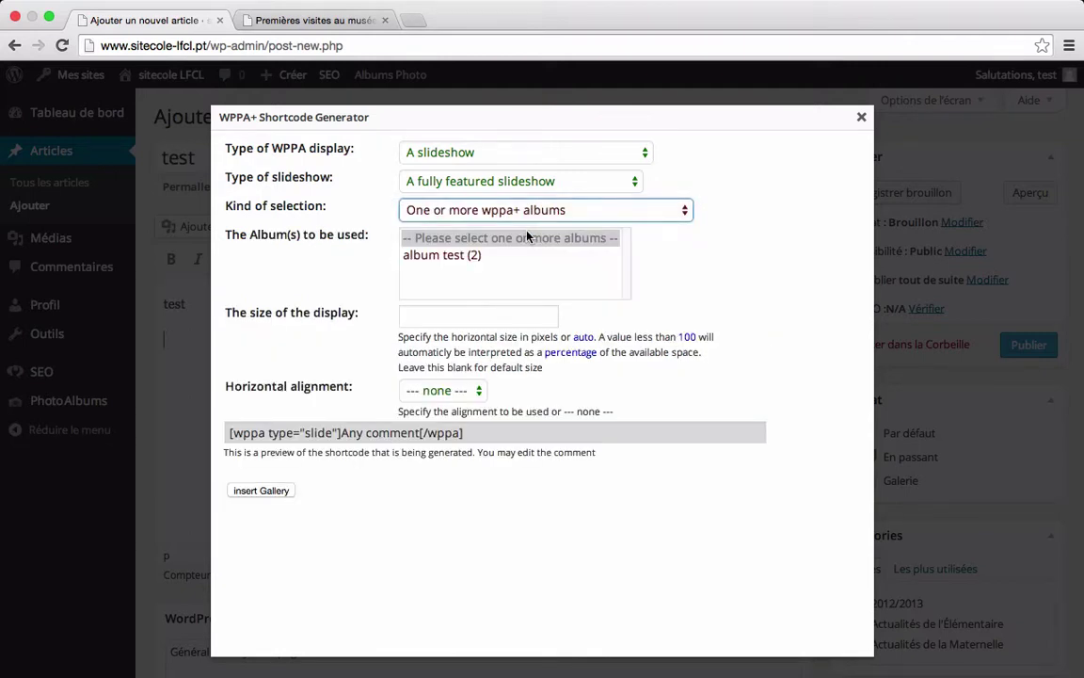
click(440, 263)
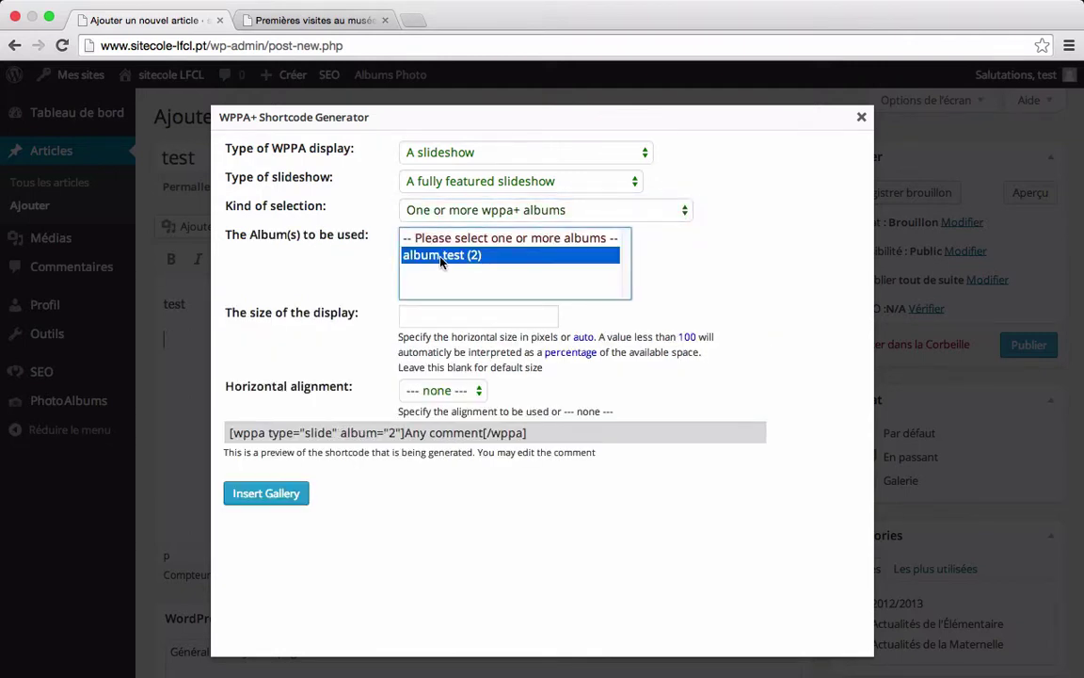
click(266, 494)
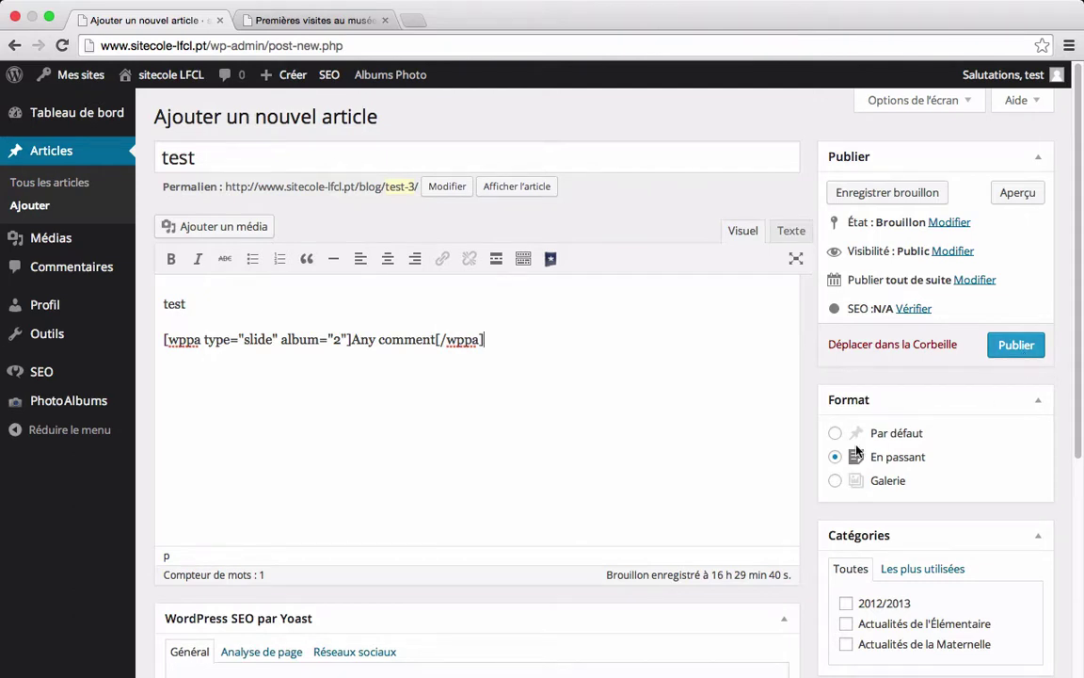
Step: Publish the article "test" and open its public page in a new browser tab
click(1016, 354)
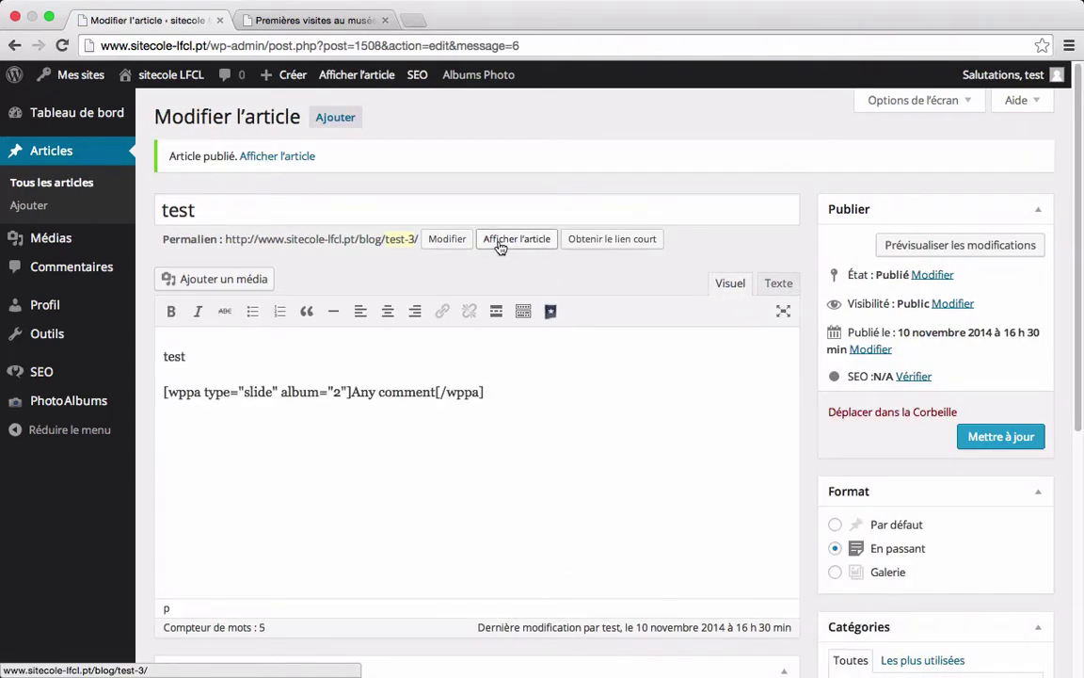
right_click(500, 246)
click(527, 248)
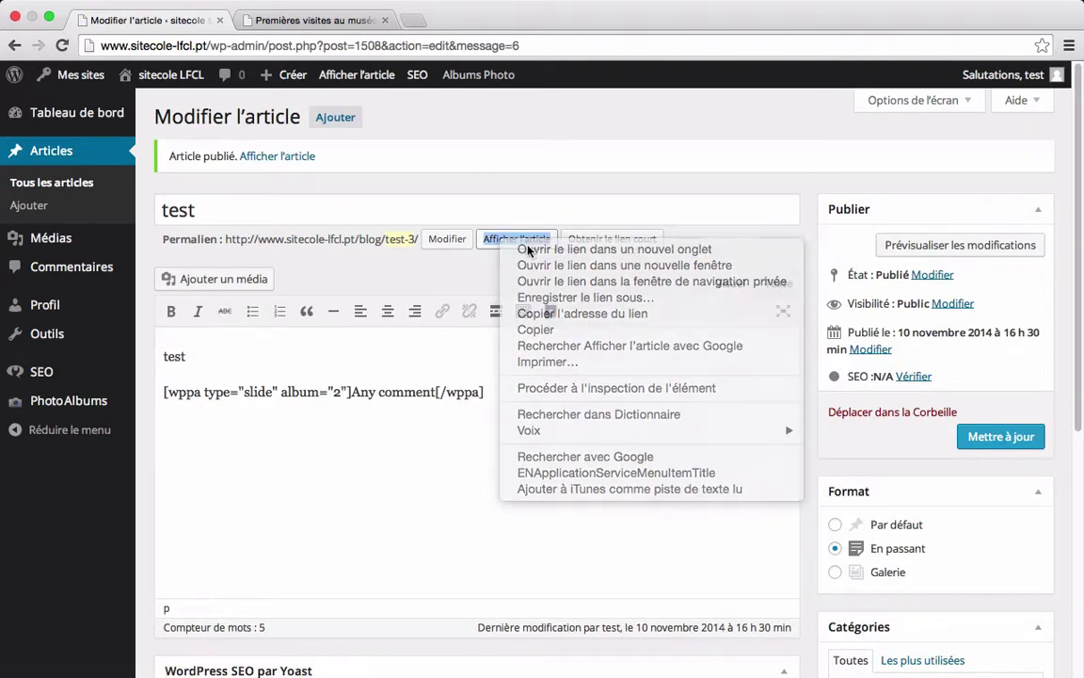
click(483, 26)
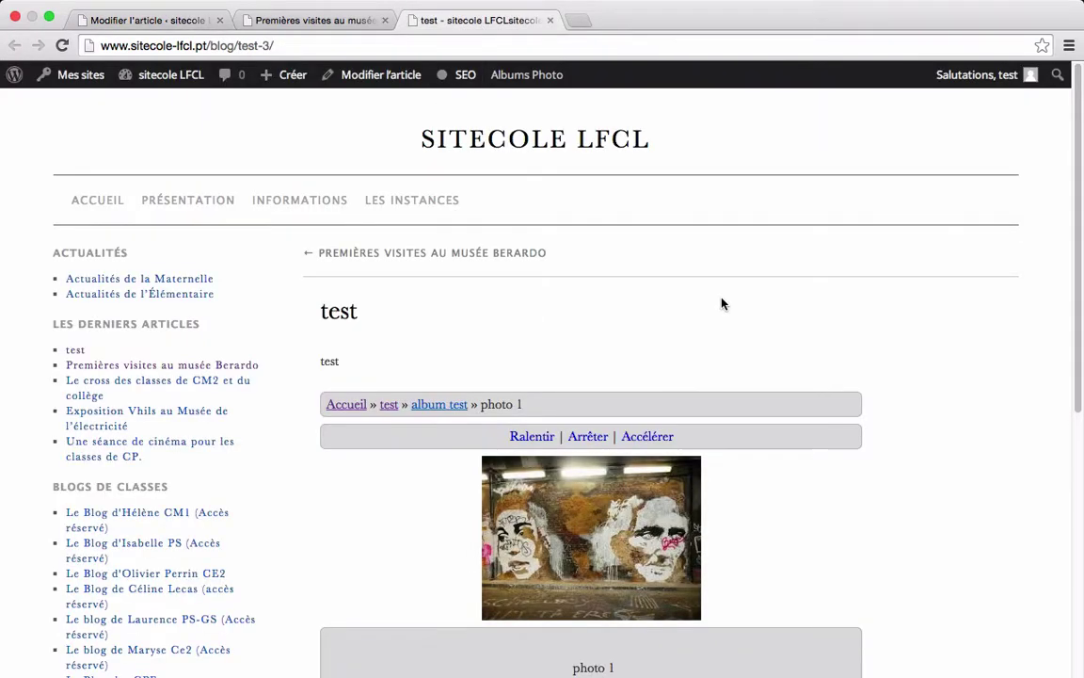
Step: Examine the slideshow in the published article, including its playback controls, rotating photos, captions and filmstrip
scroll(721, 303, down, 1)
scroll(722, 303, down, 4)
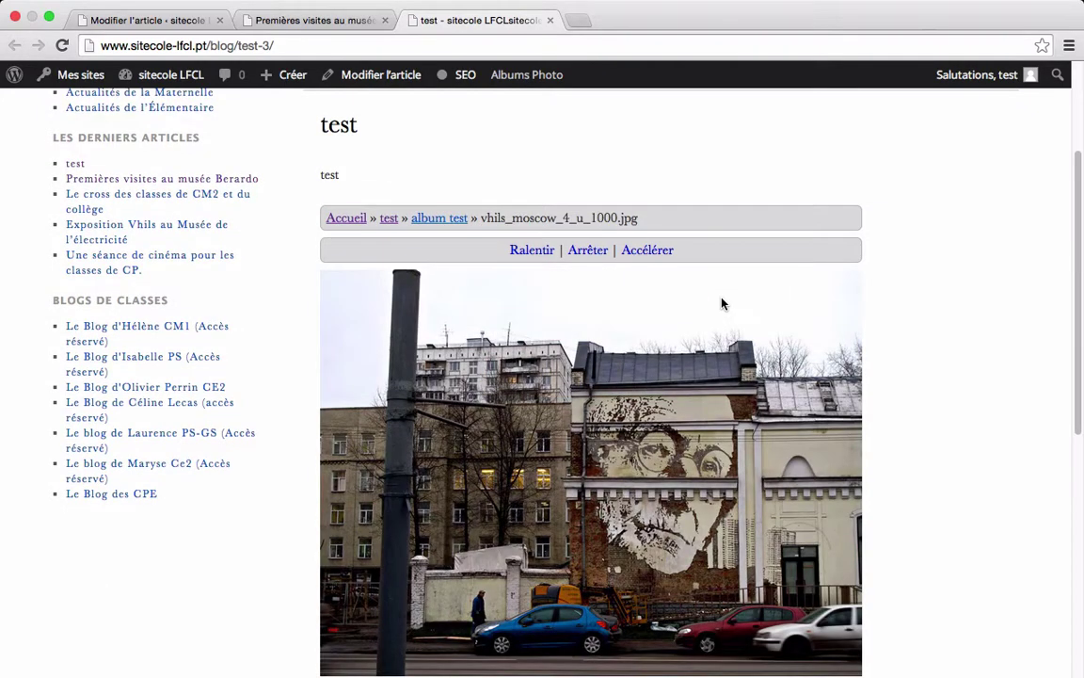
scroll(937, 315, down, 3)
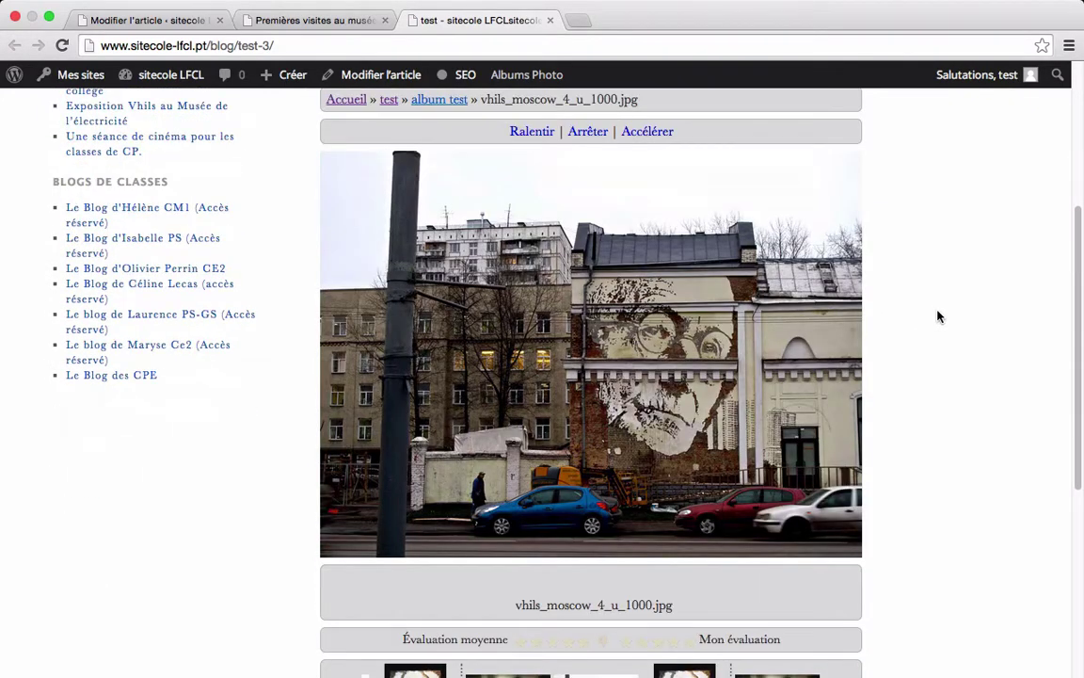
scroll(938, 317, down, 1)
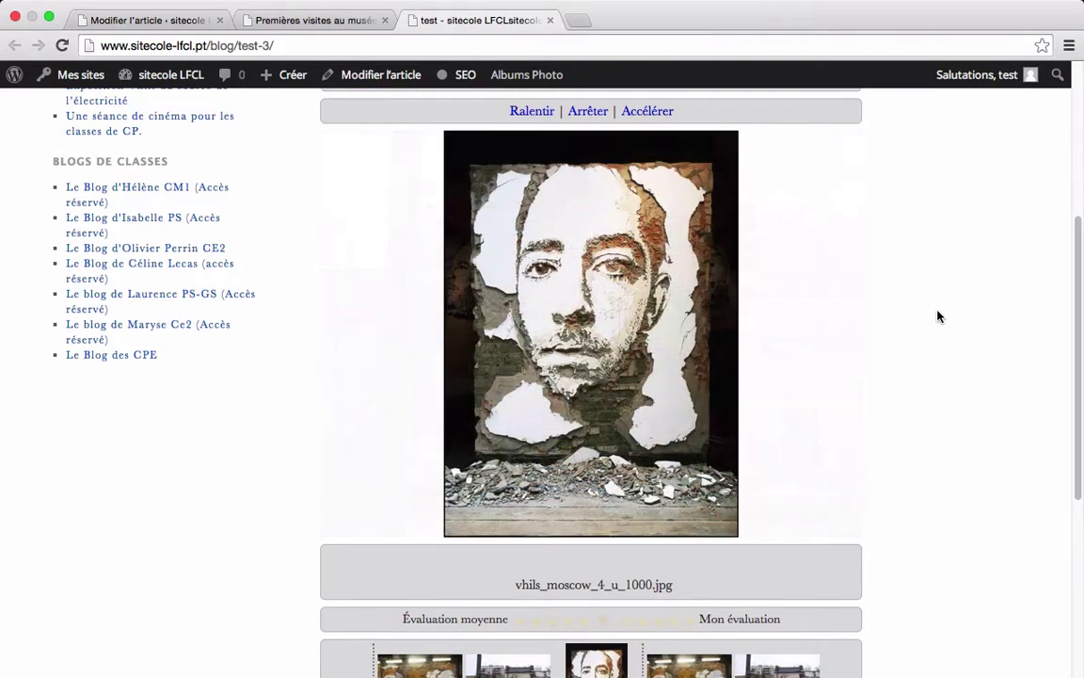
scroll(937, 316, down, 1)
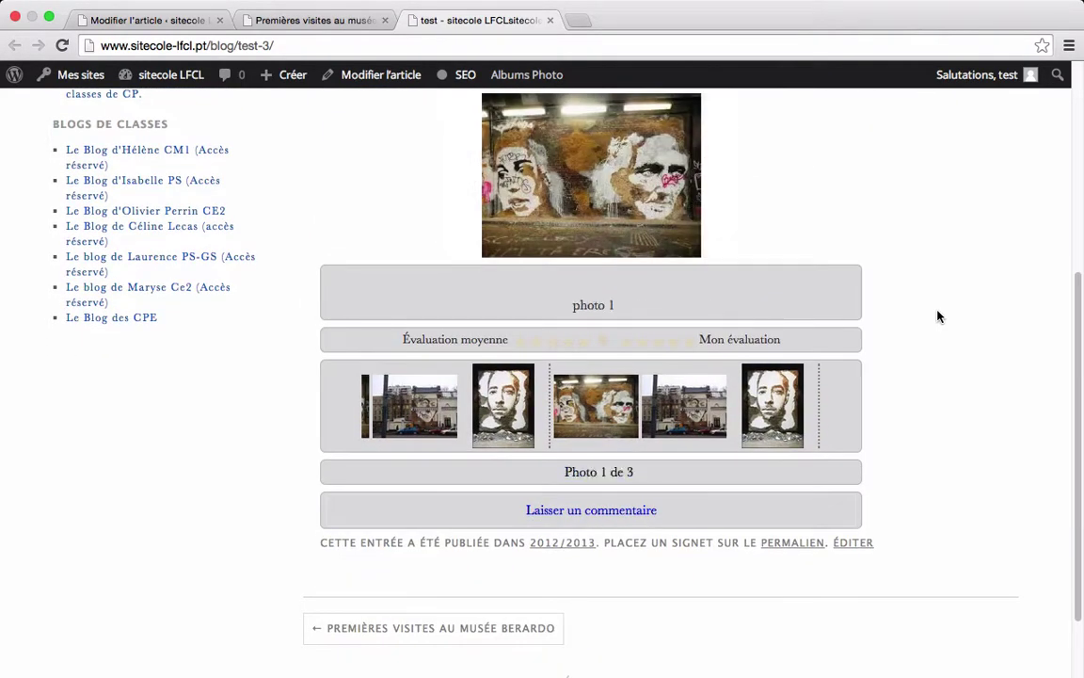
scroll(937, 316, up, 2)
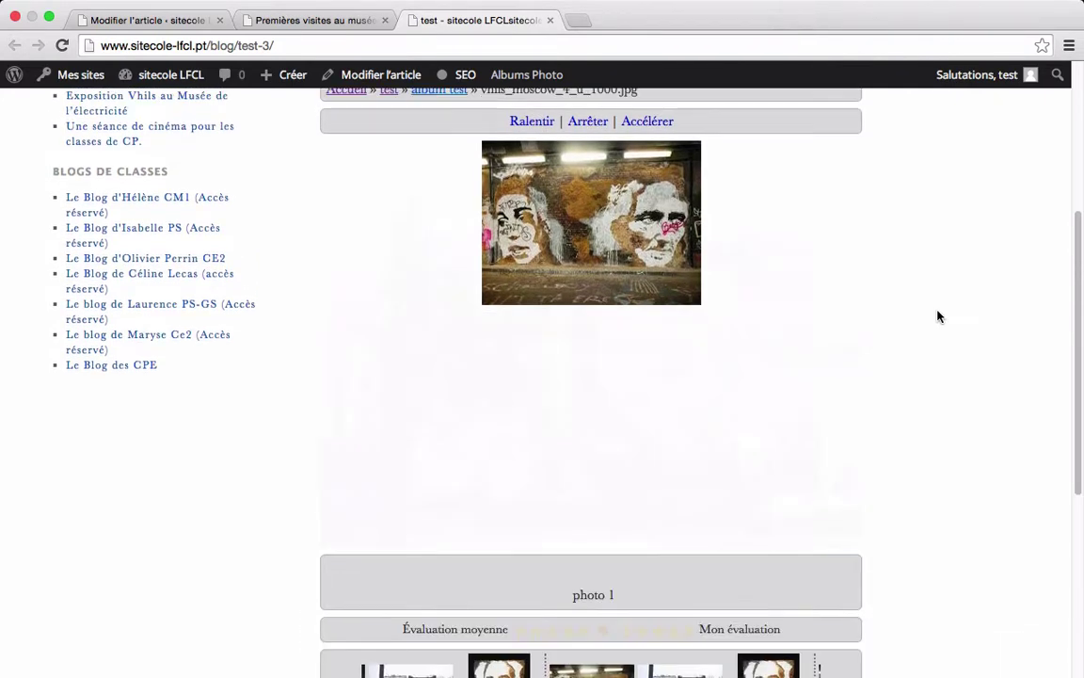
scroll(937, 316, up, 2)
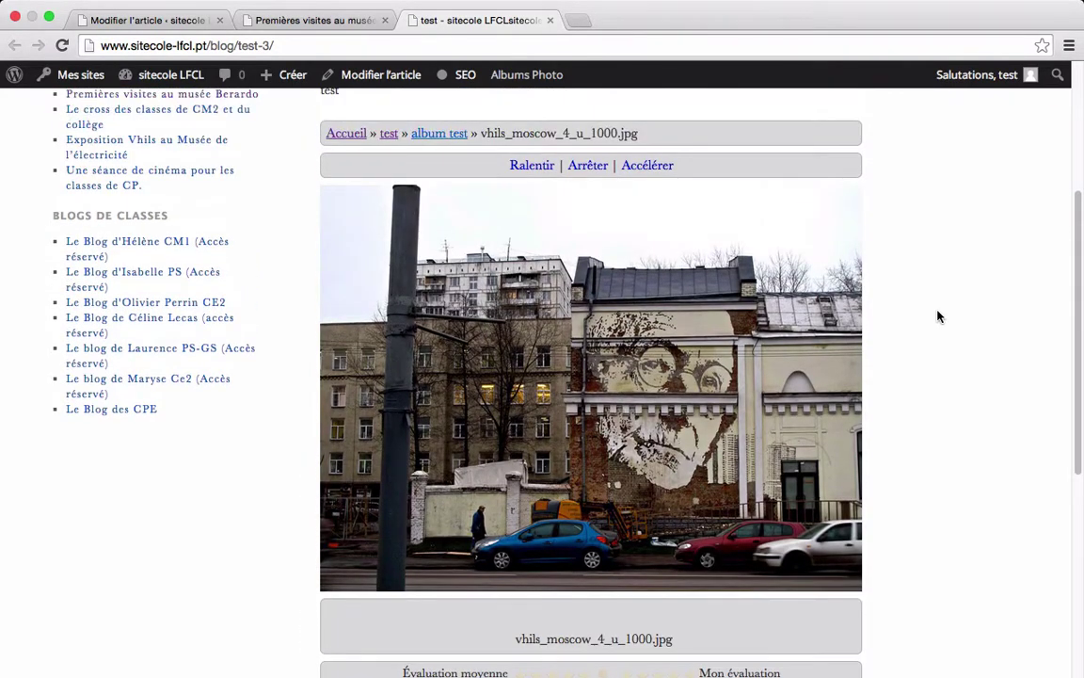
scroll(937, 316, up, 1)
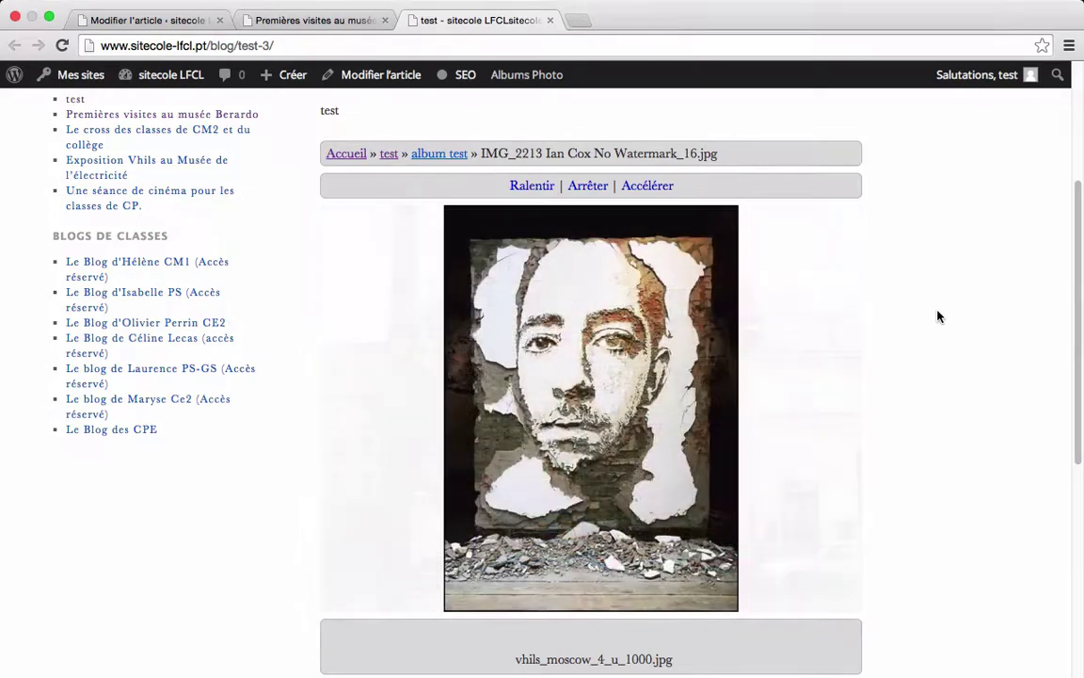